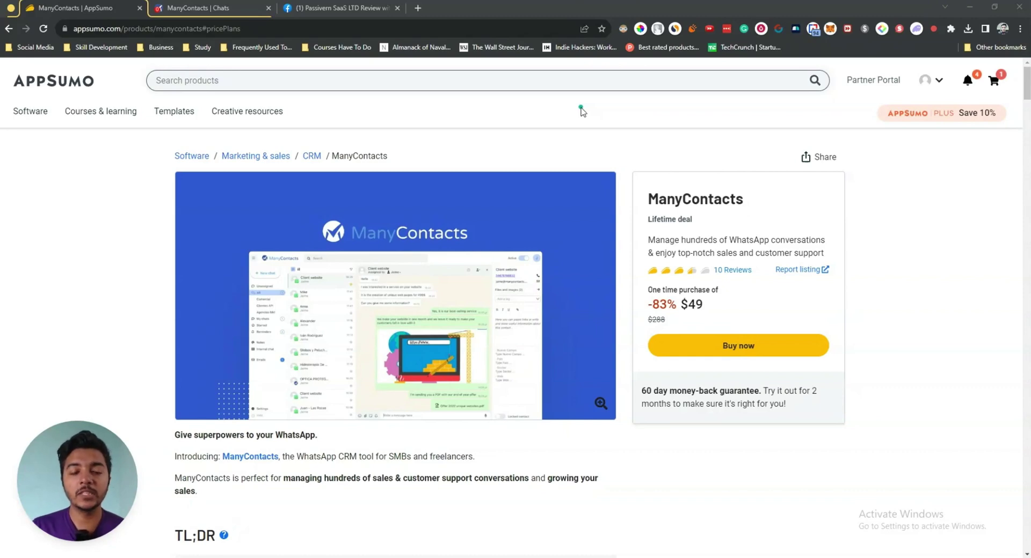
Step: Review the ManyContacts lifetime deal's plans and features on AppSumo, including pricing, contact, user, conversation and agent limits
scroll(583, 111, down, 6)
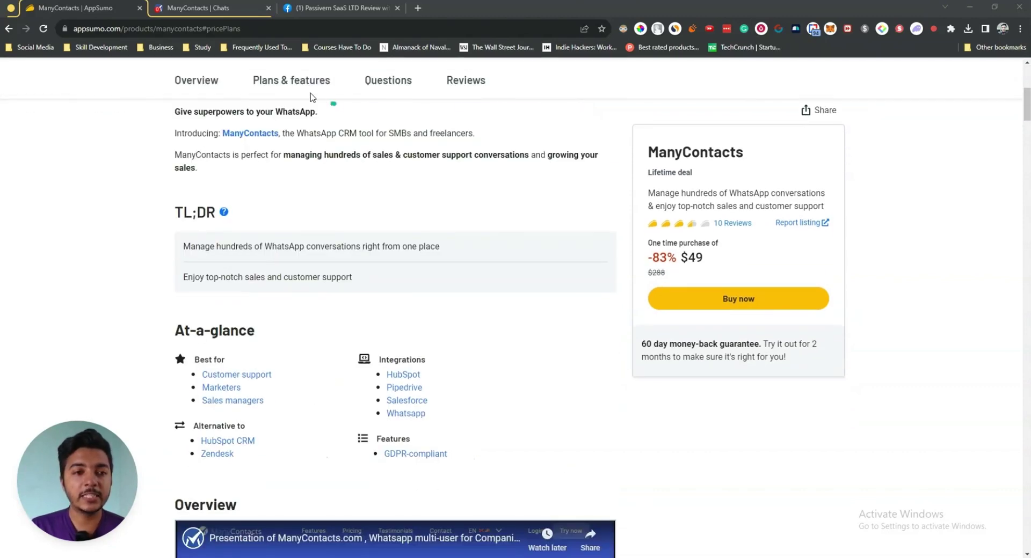
click(294, 89)
scroll(248, 236, down, 4)
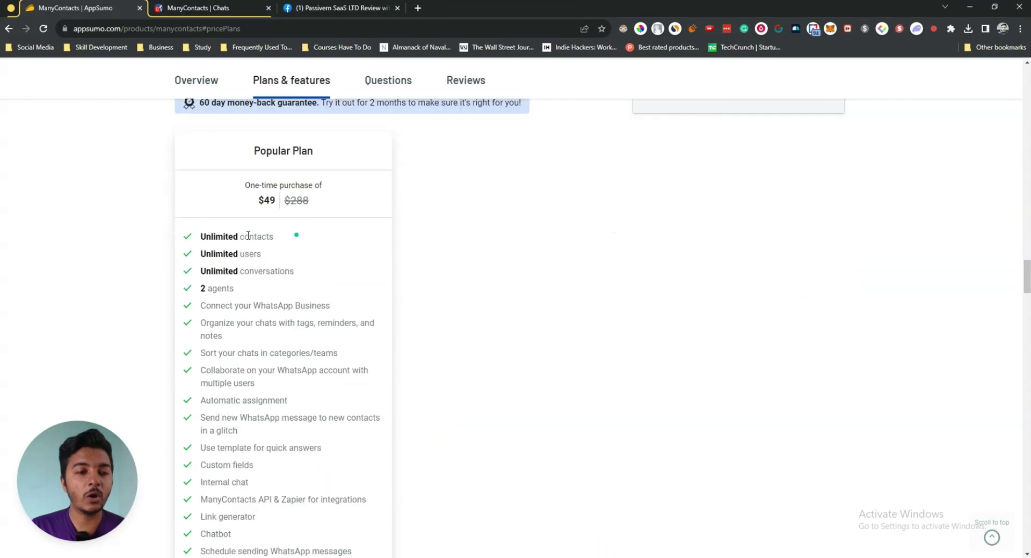
scroll(248, 209, up, 2)
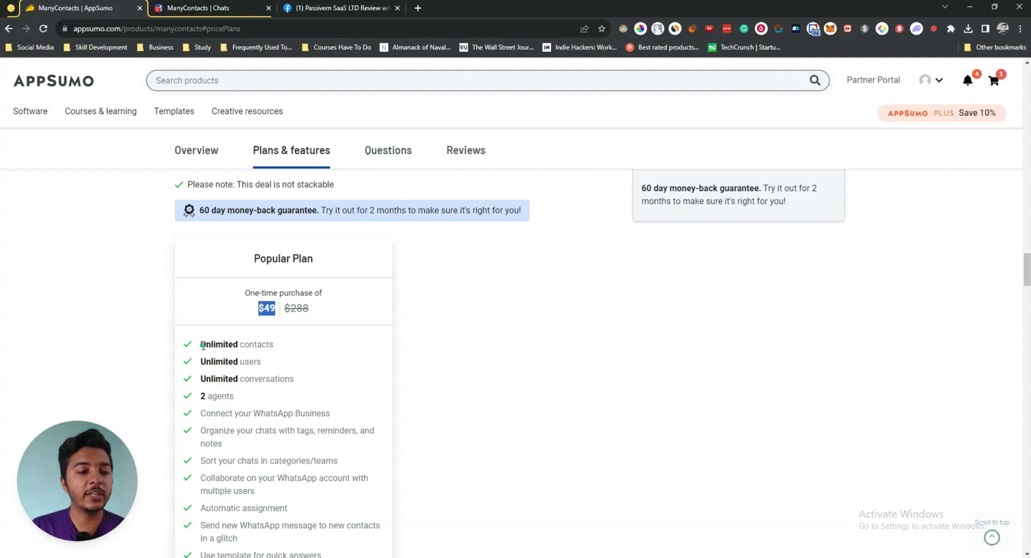
drag(203, 345, 322, 349)
drag(206, 363, 290, 358)
drag(212, 378, 304, 380)
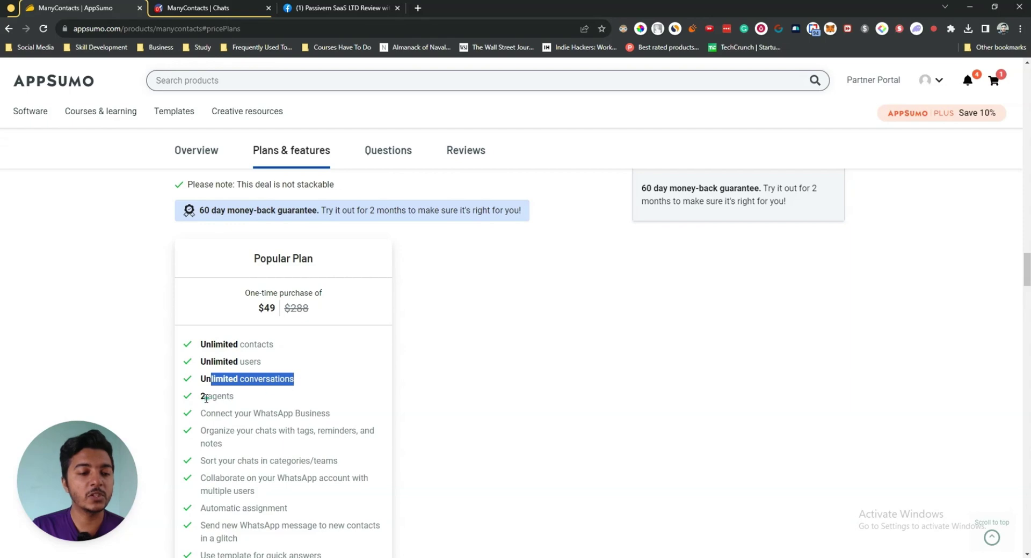
drag(206, 399, 302, 397)
scroll(302, 397, down, 7)
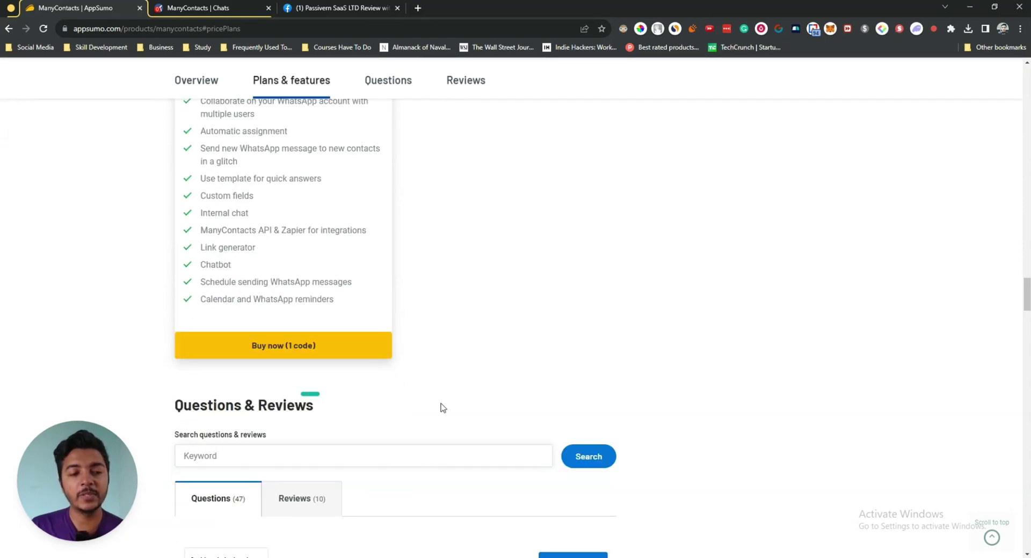
scroll(472, 400, up, 13)
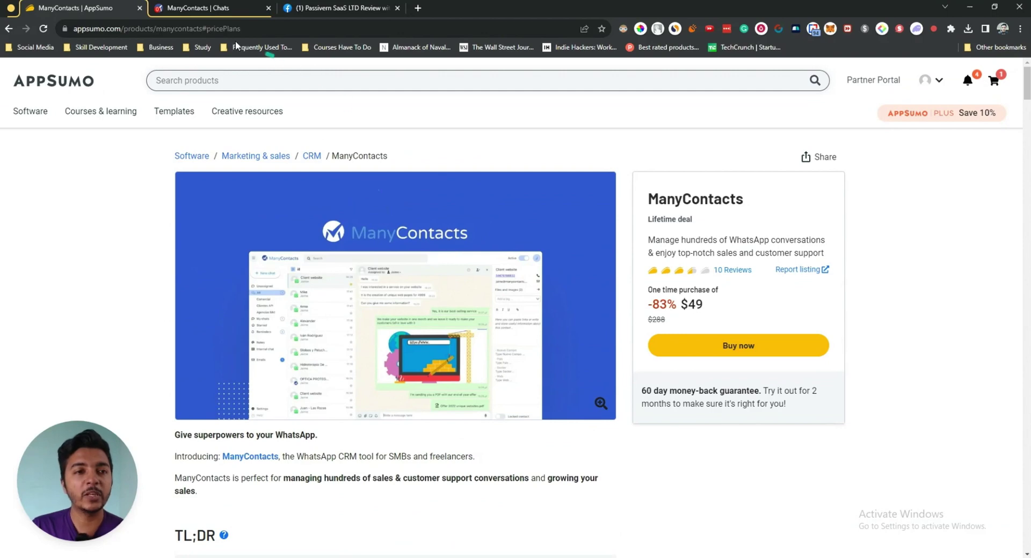
Step: Close the Facebook tab and open the WhatsApp profile settings in the ManyContacts app
click(398, 8)
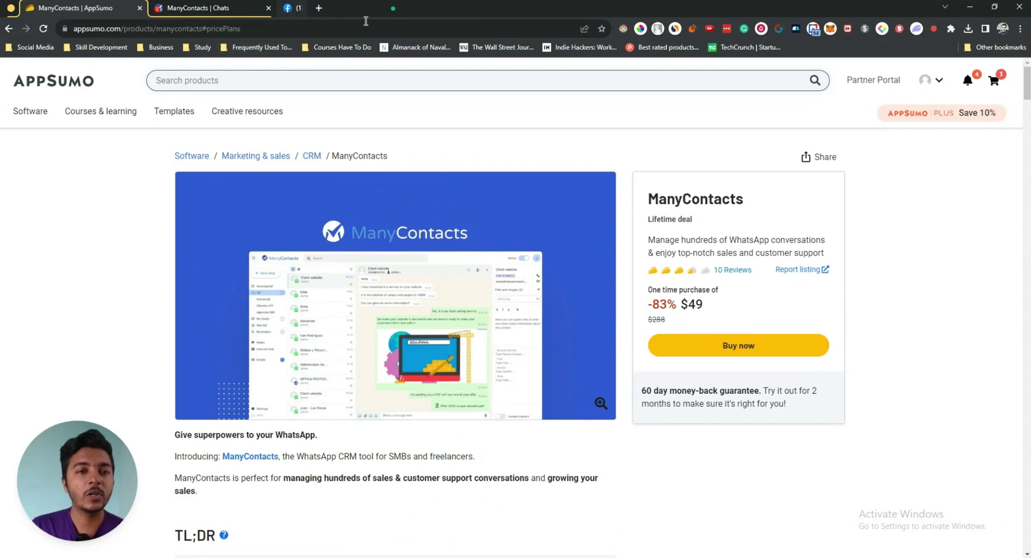
click(190, 14)
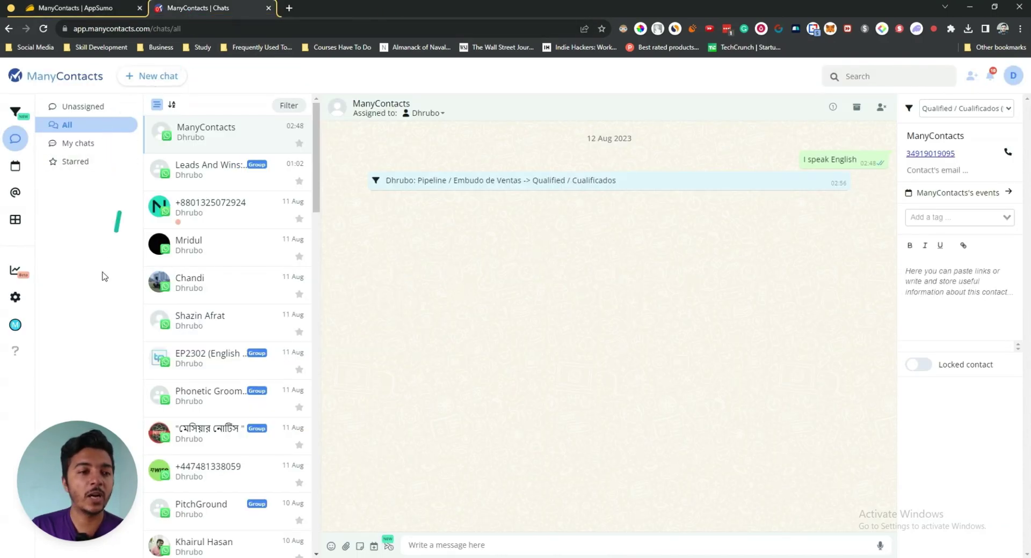
click(20, 298)
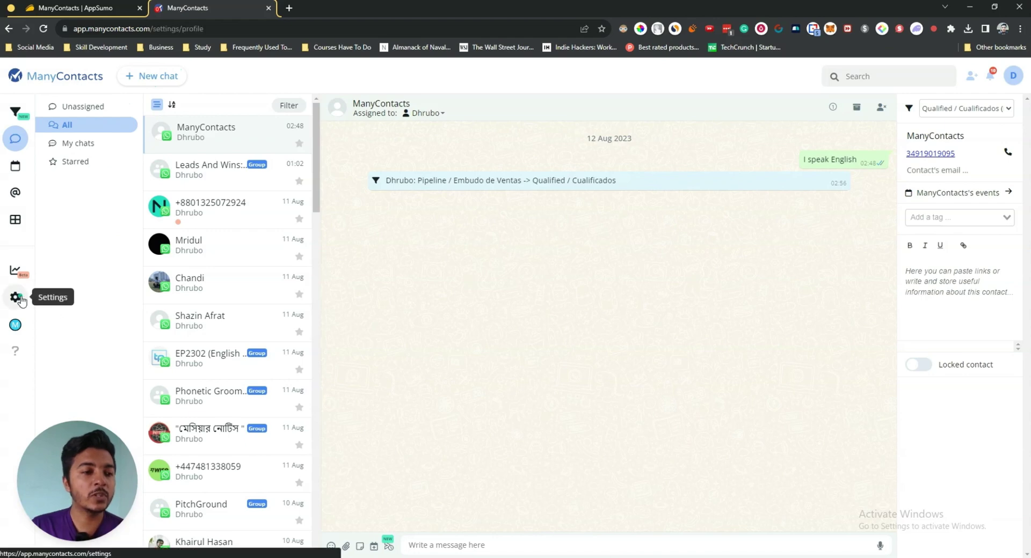
click(92, 151)
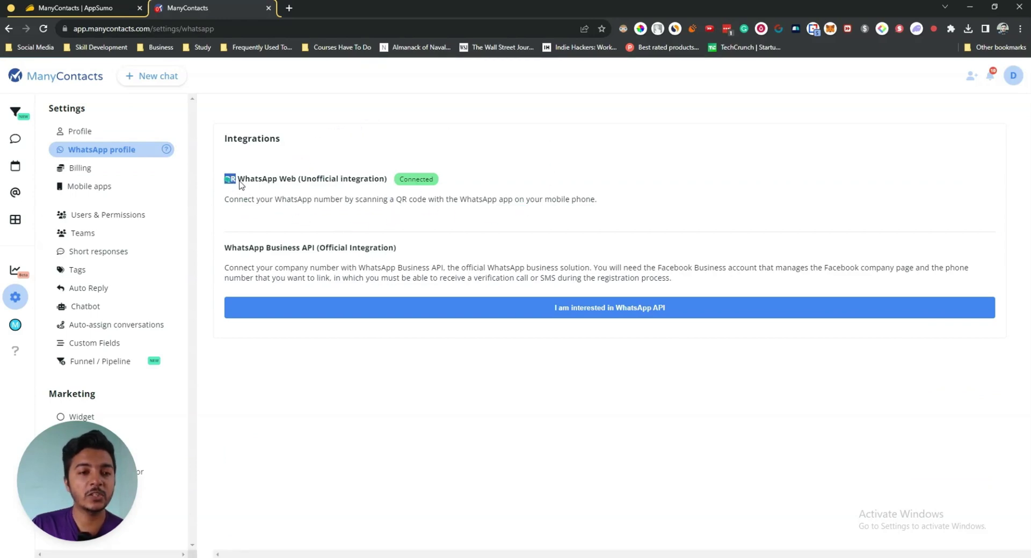
Step: Examine the unofficial QR WhatsApp Web integration and the official WhatsApp Business API integration
drag(324, 183, 488, 181)
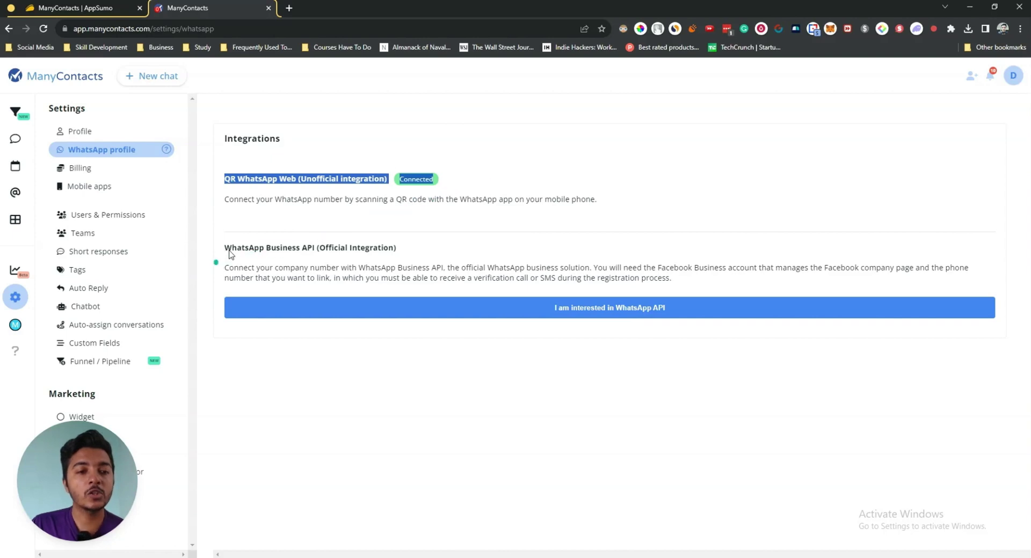
drag(223, 247, 460, 248)
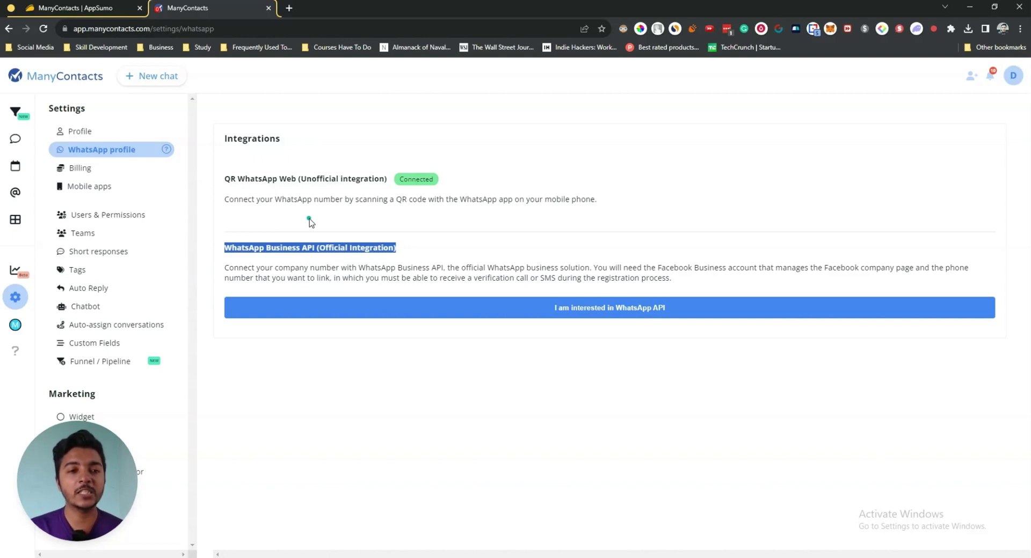
triple_click(352, 178)
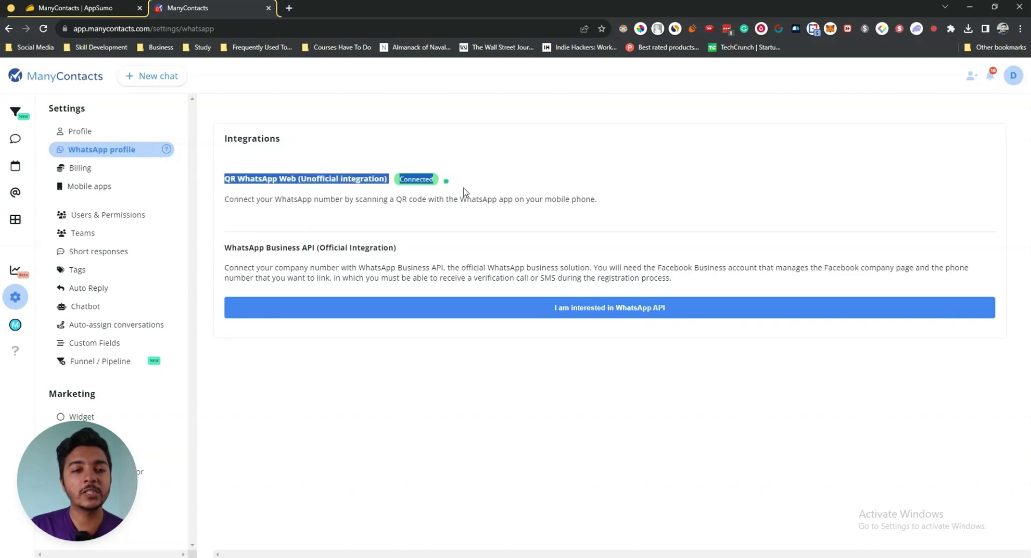
drag(625, 200, 232, 155)
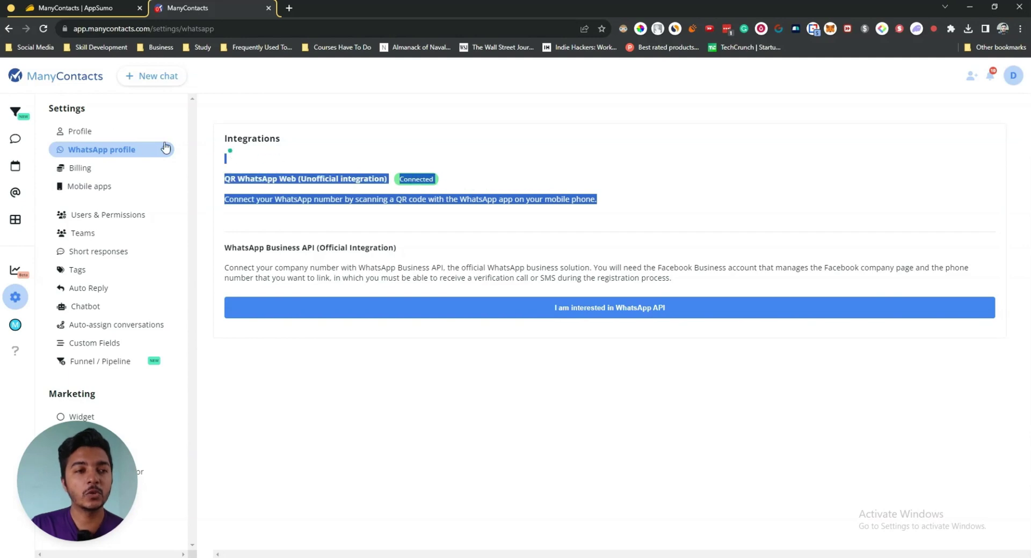
Step: Return to the chats and look through the list of all conversations
click(16, 140)
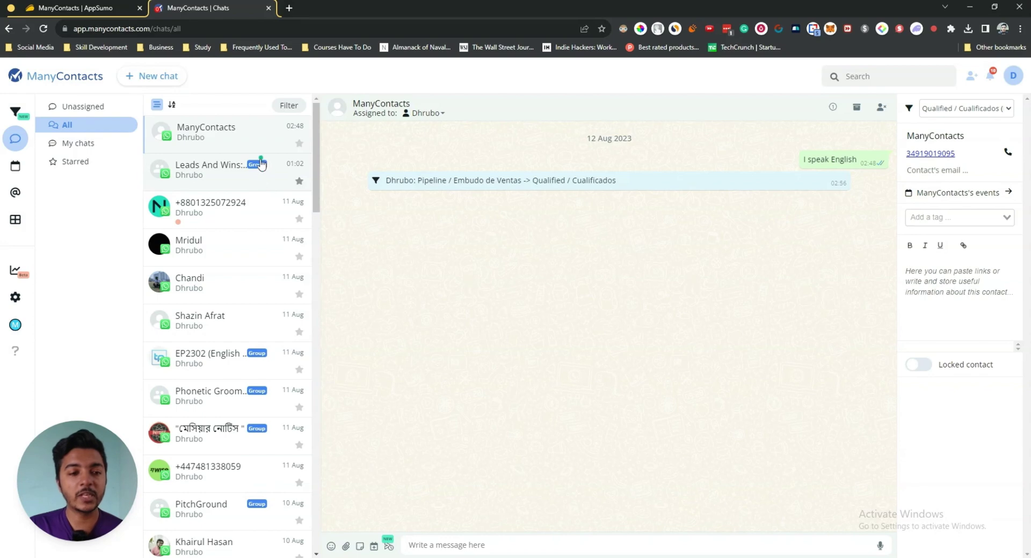
scroll(260, 214, down, 7)
scroll(260, 272, up, 7)
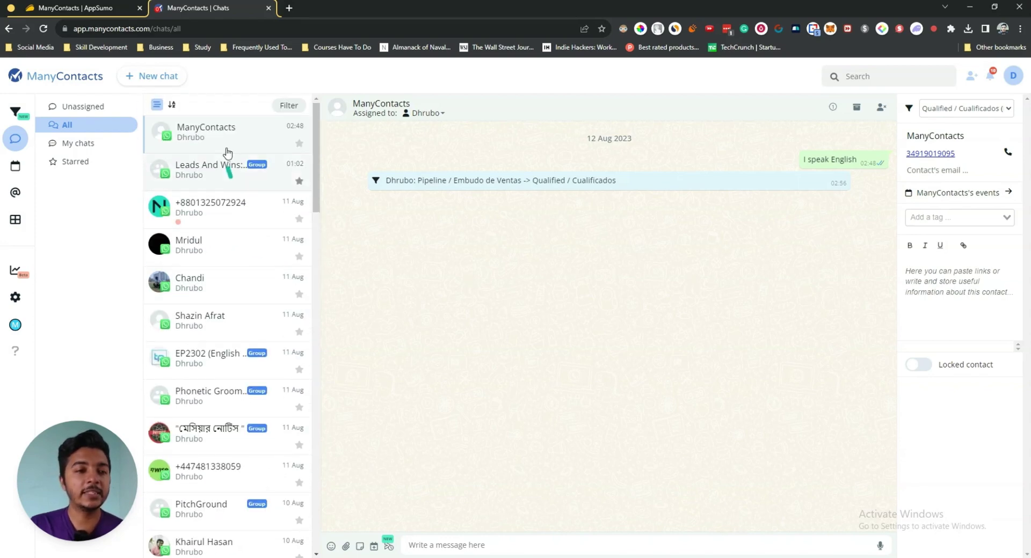
scroll(242, 339, down, 6)
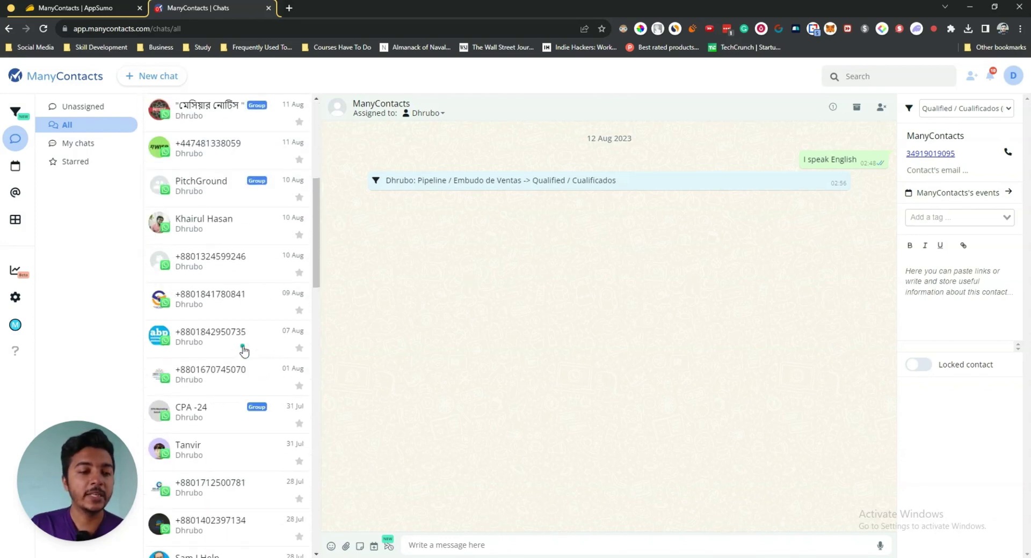
scroll(243, 350, up, 6)
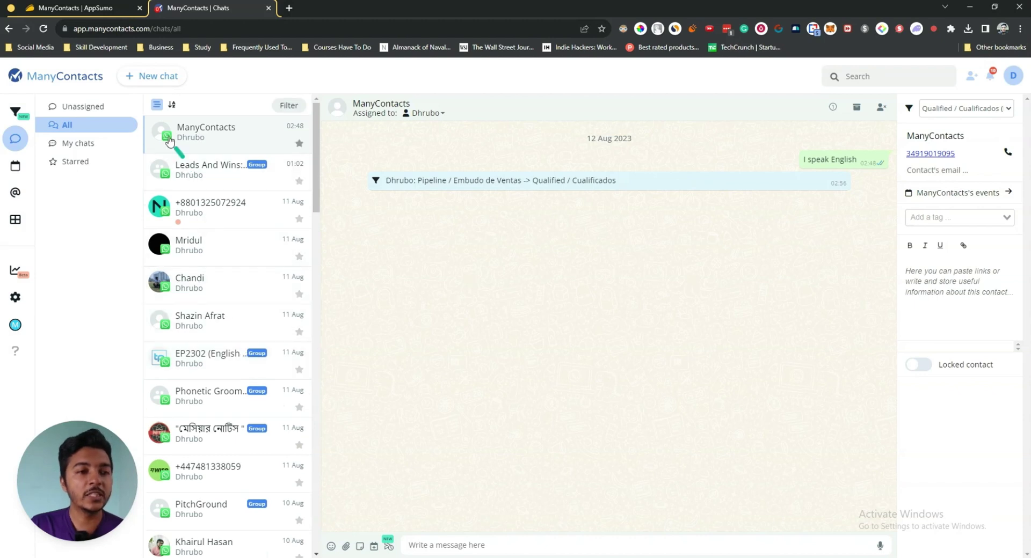
Step: Read the messages in the Wise conversation and in the ManyContacts conversation
click(210, 471)
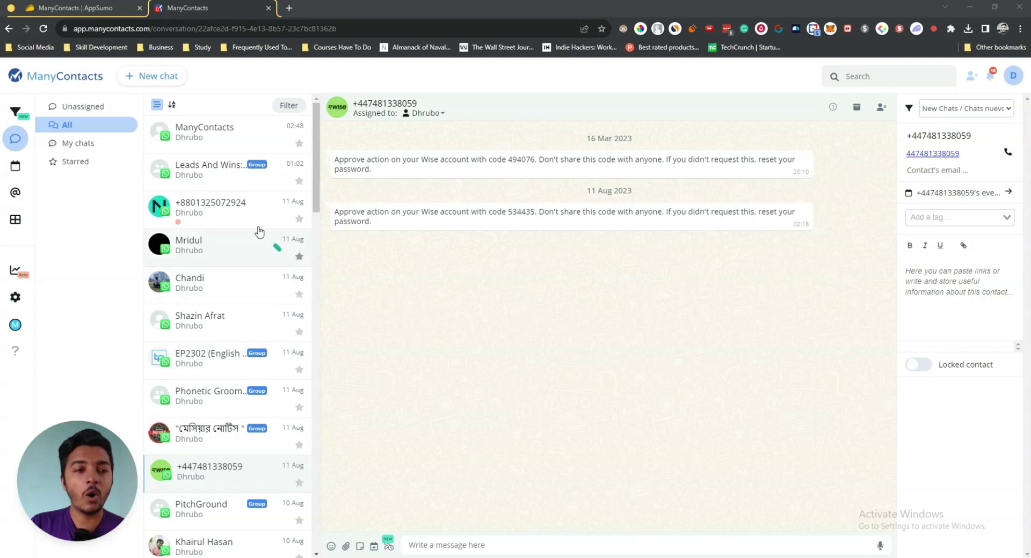
drag(384, 160, 572, 159)
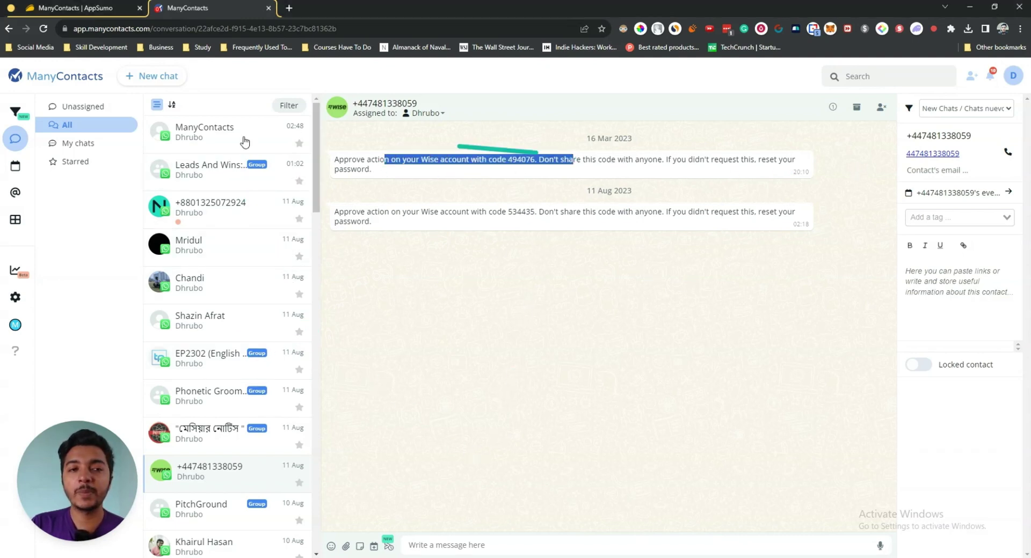
click(203, 142)
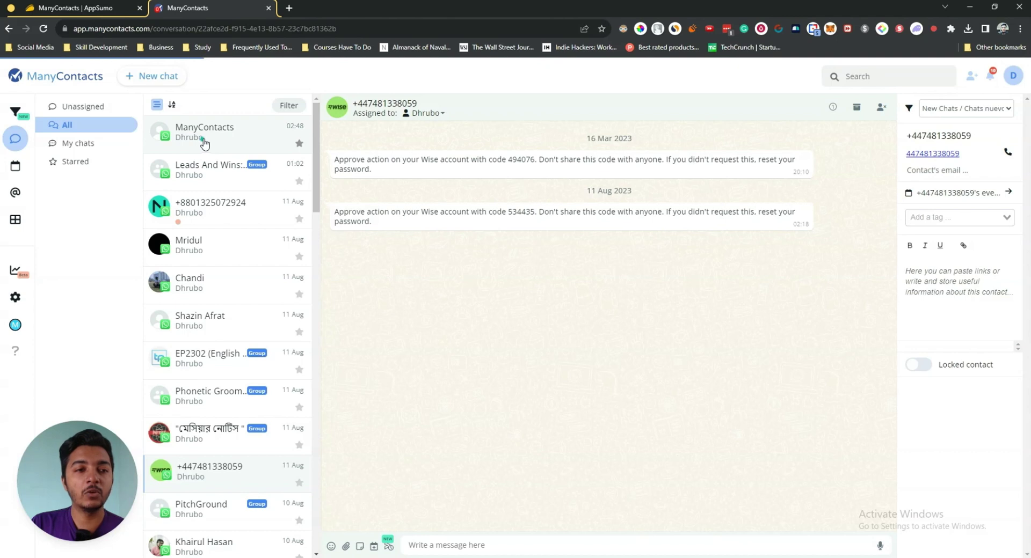
drag(435, 181, 693, 176)
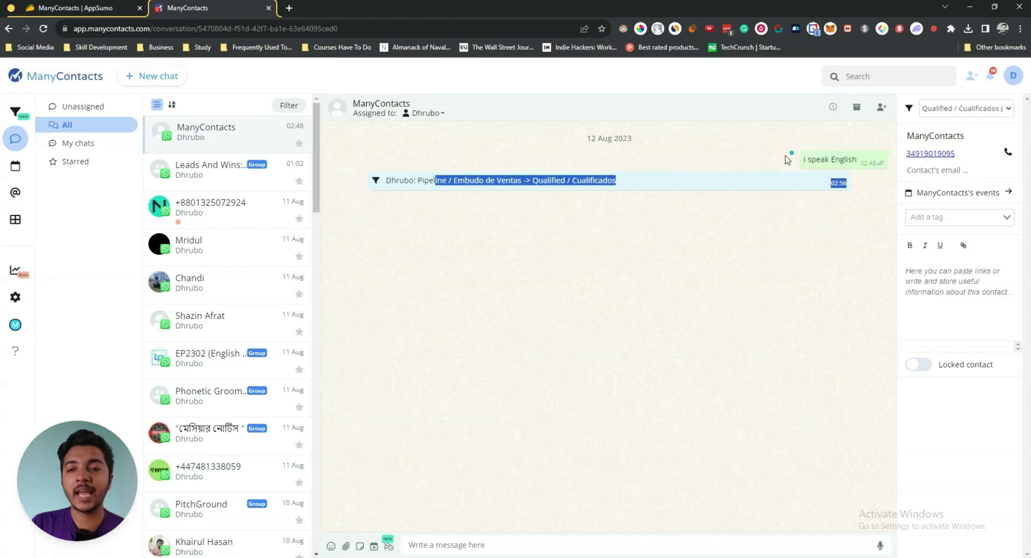
drag(802, 160, 841, 160)
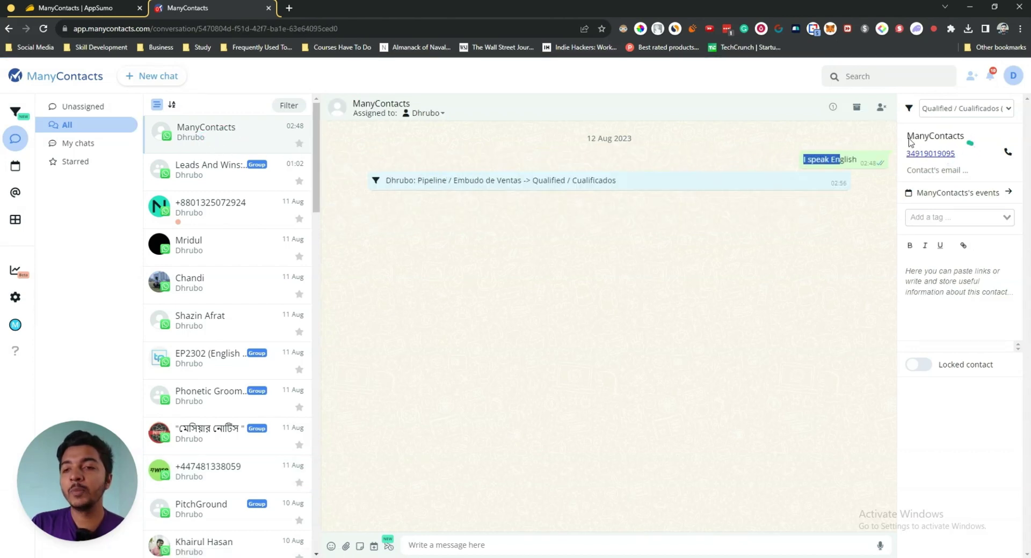
Step: Add the Client tag to the ManyContacts contact, leaving the contact's email empty
click(934, 170)
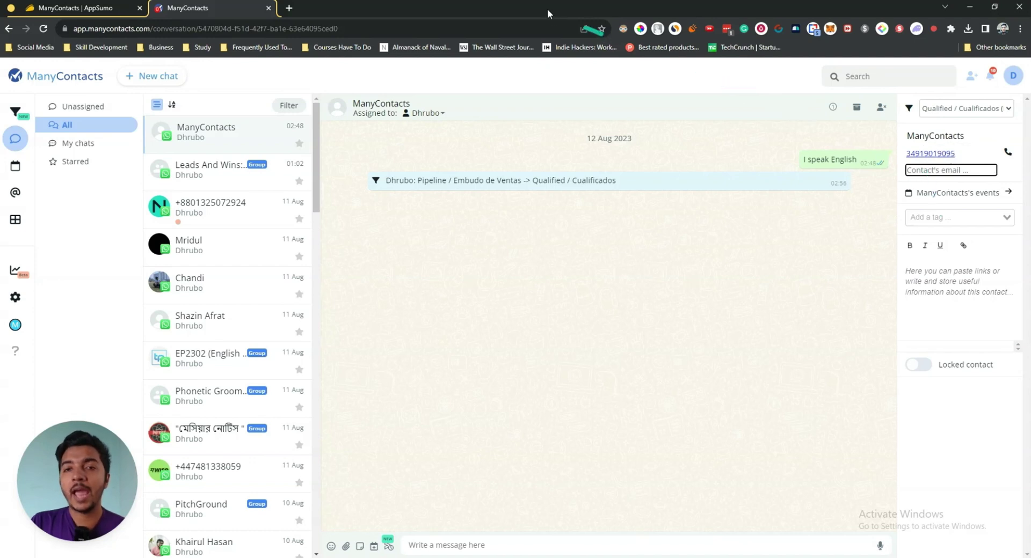
click(872, 244)
click(935, 217)
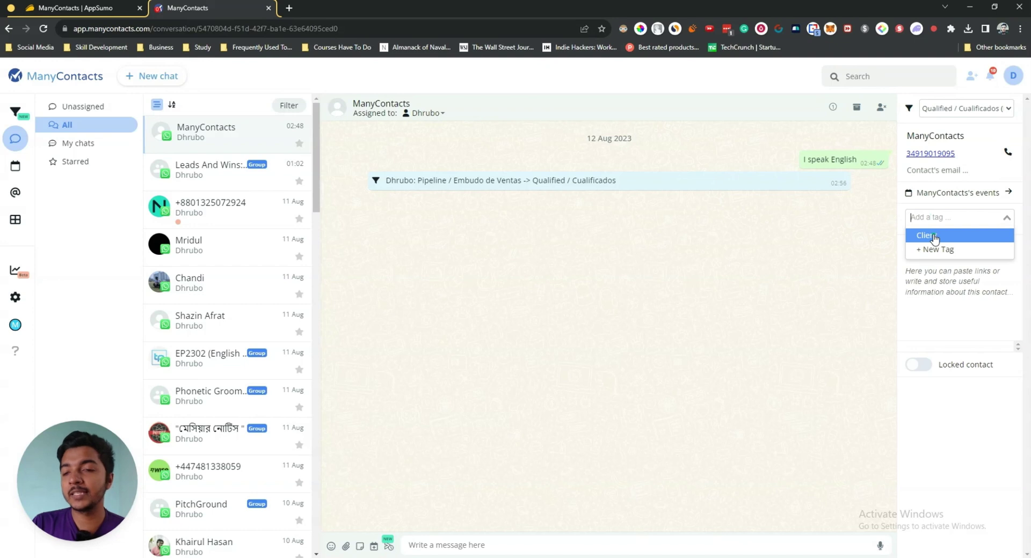
click(934, 236)
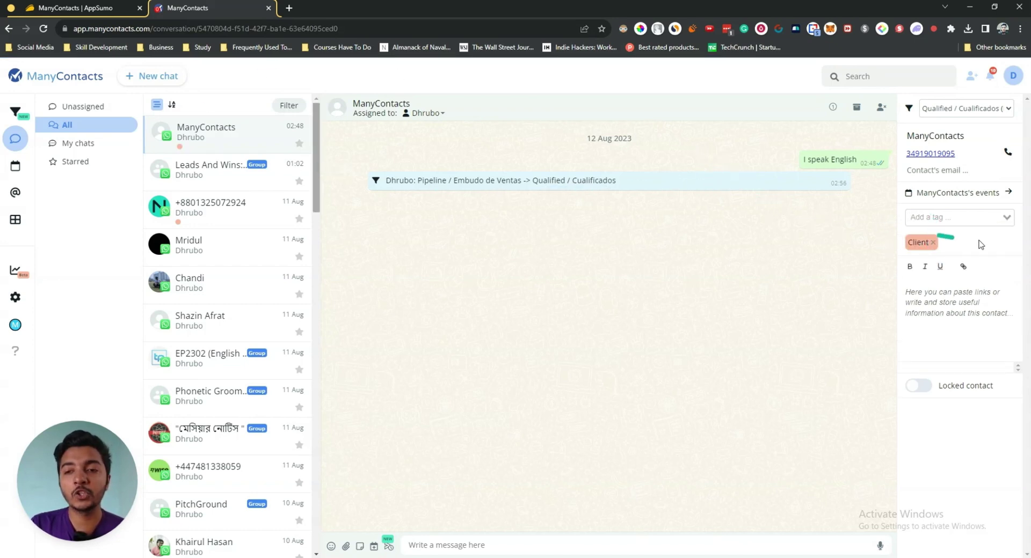
Step: Create a new tag named "new client" with the light yellow colour fff176, and return to the ManyContacts conversation
click(952, 218)
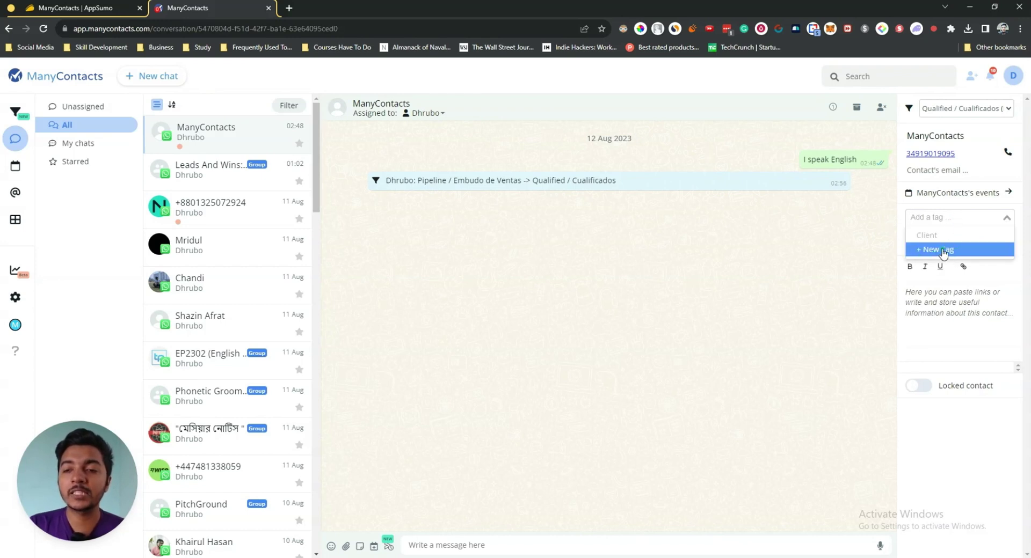
click(944, 251)
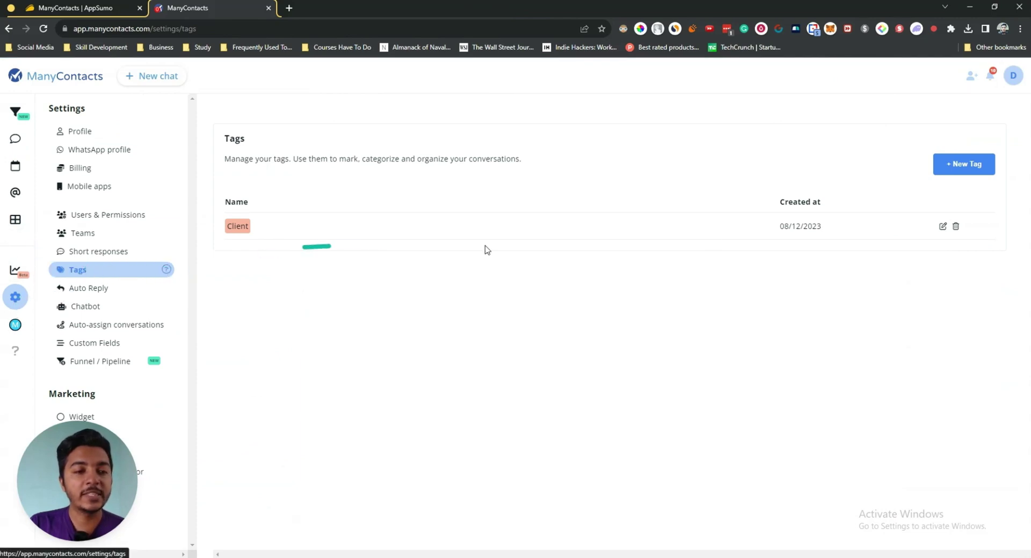
click(955, 171)
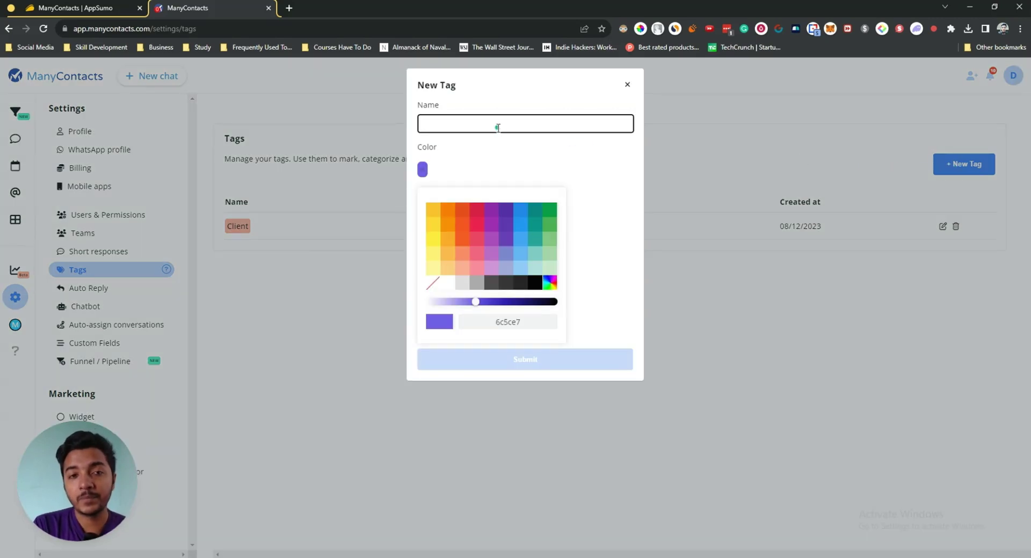
text(ne)
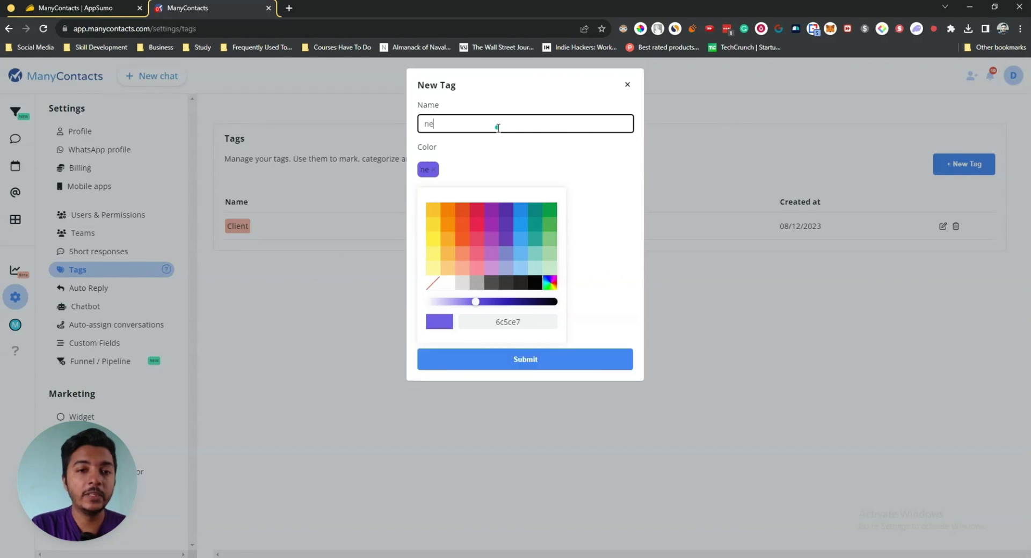
text(w client)
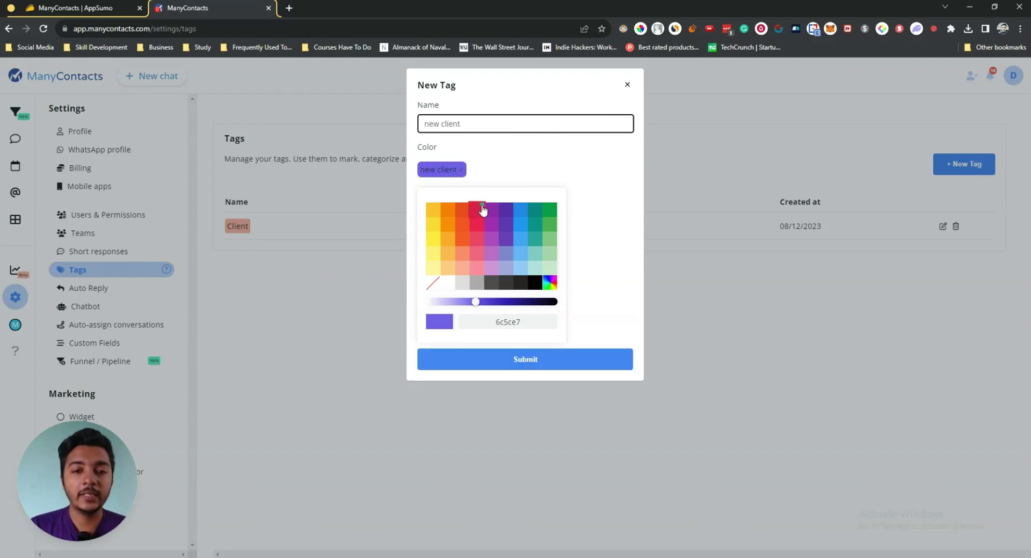
click(478, 209)
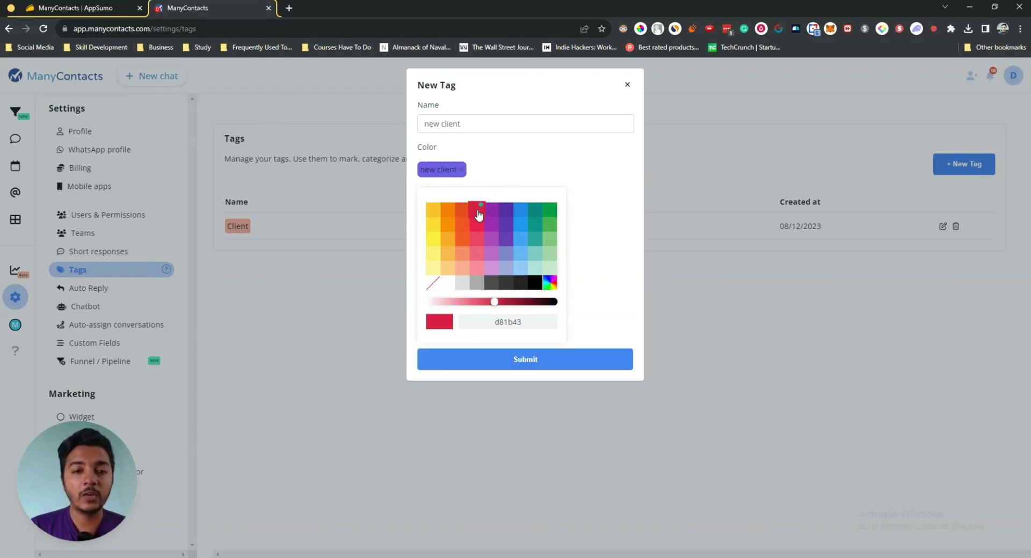
click(461, 253)
click(434, 255)
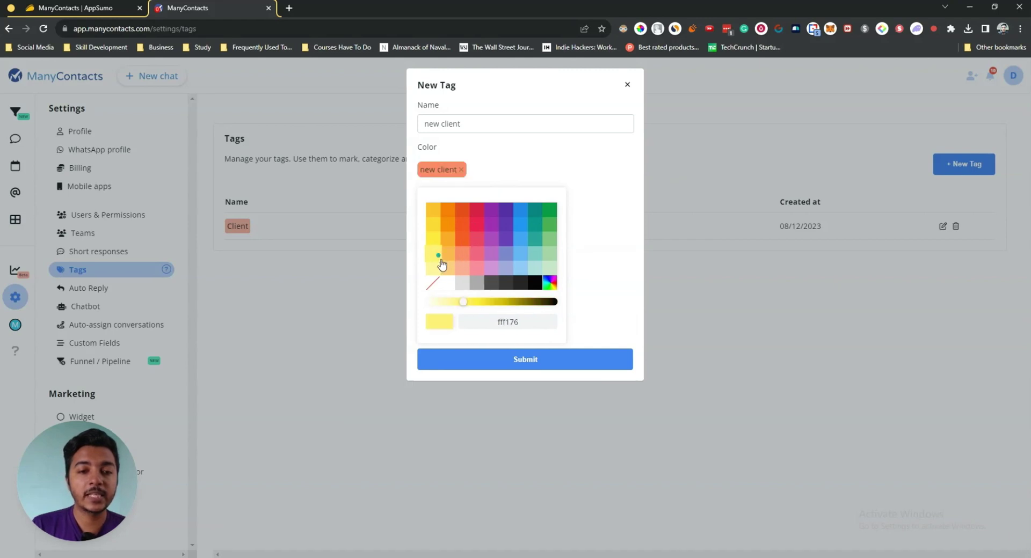
click(539, 360)
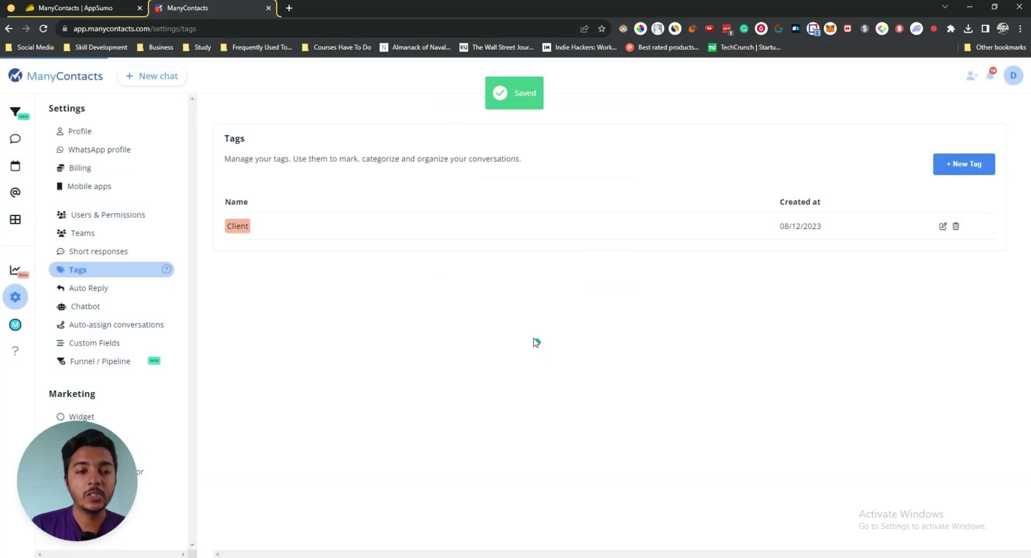
click(8, 28)
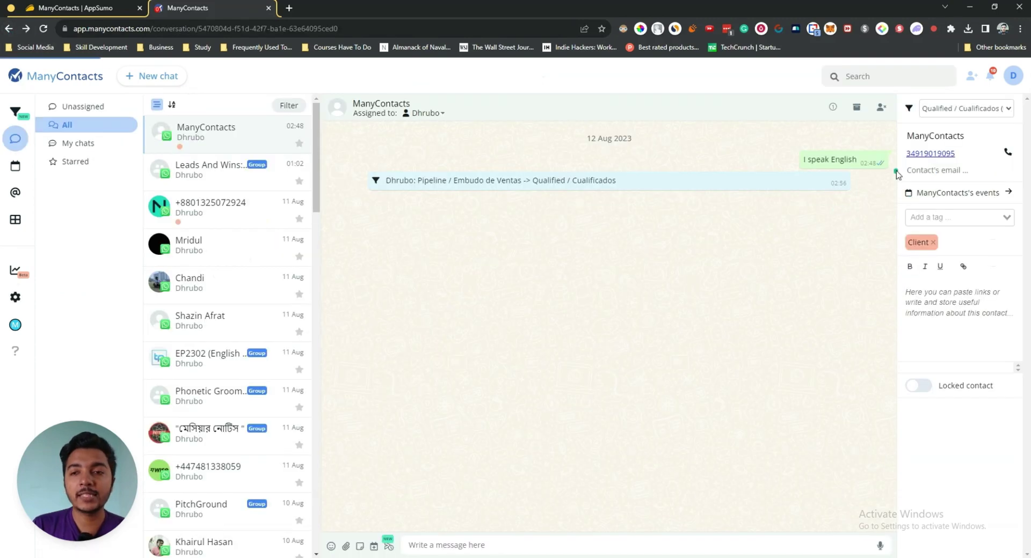
Step: Add the existing "new client" tag to the ManyContacts contact
click(943, 216)
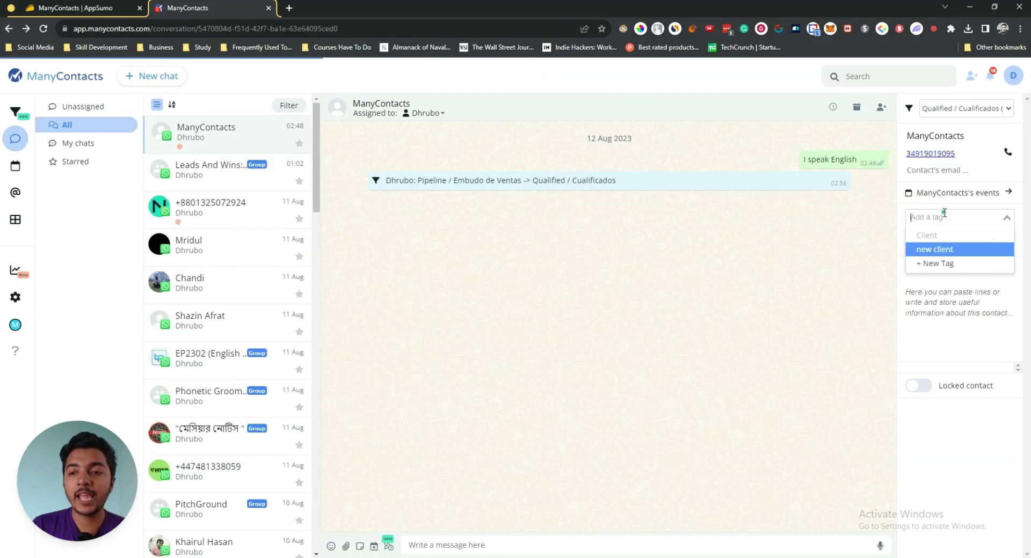
click(941, 250)
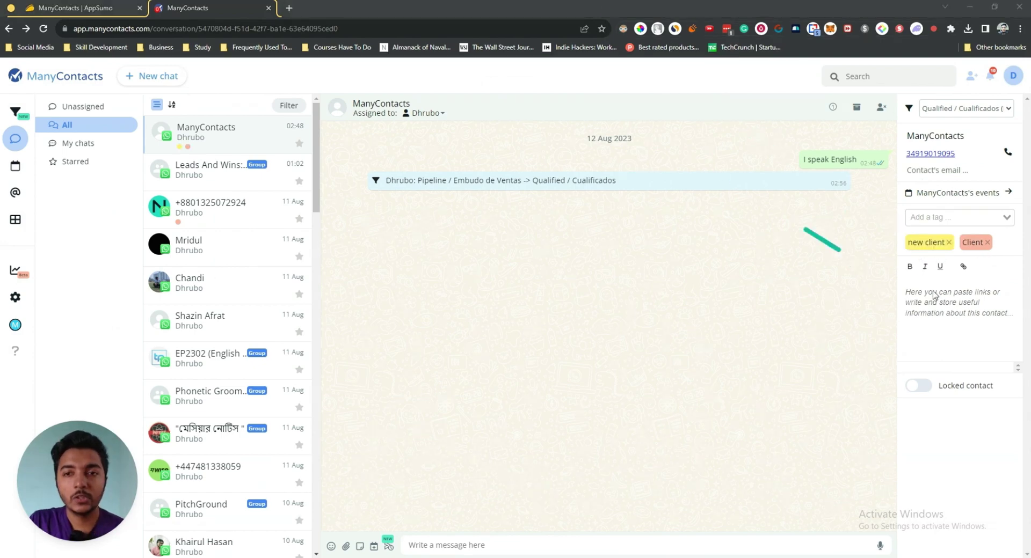
Step: Copy the introduction starting "Give superpowers to your WhatsApp" from the AppSumo page and paste it into the ManyContacts contact's notes
click(943, 312)
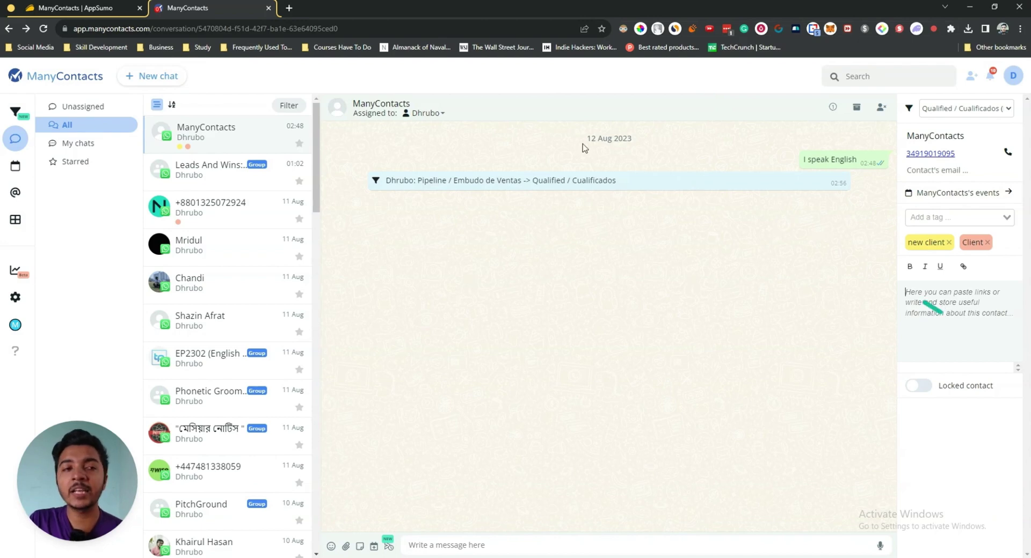
click(81, 8)
scroll(263, 286, down, 1)
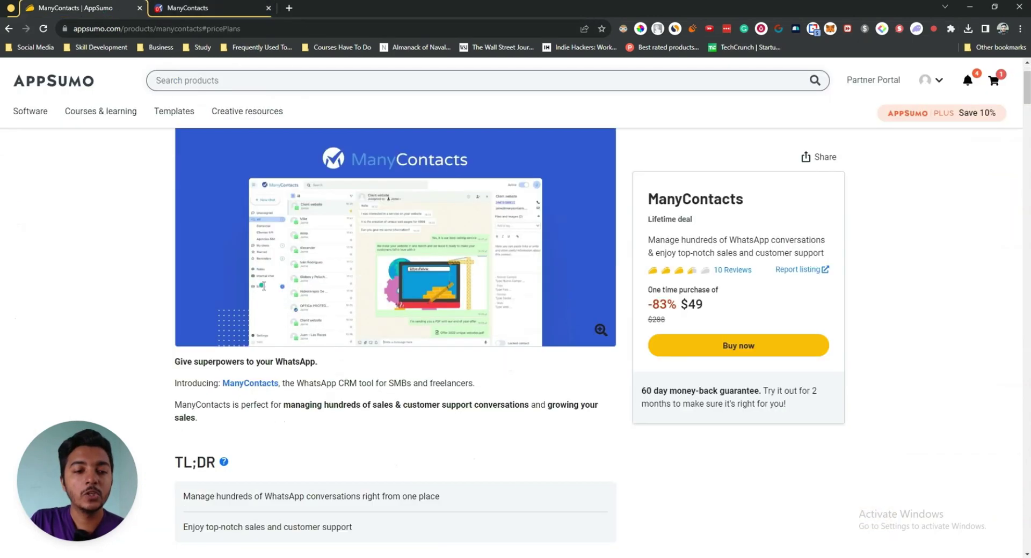
scroll(263, 286, down, 2)
drag(174, 272, 253, 331)
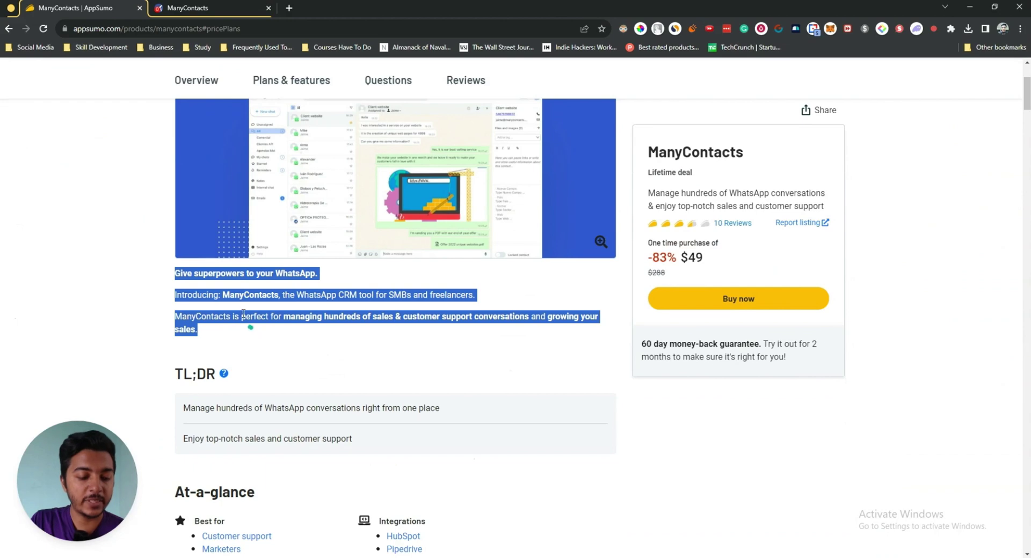
click(177, 9)
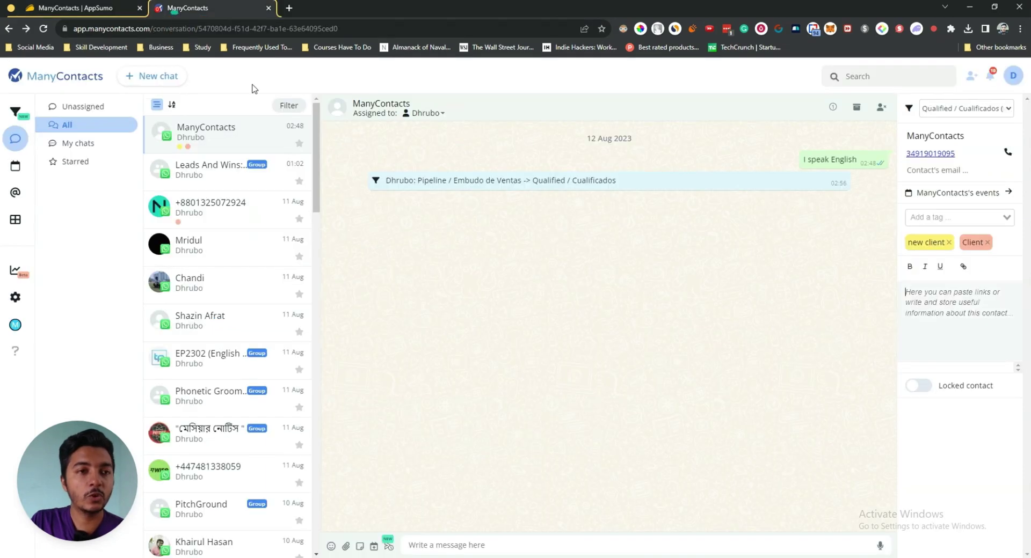
click(922, 313)
key(ctrl+v)
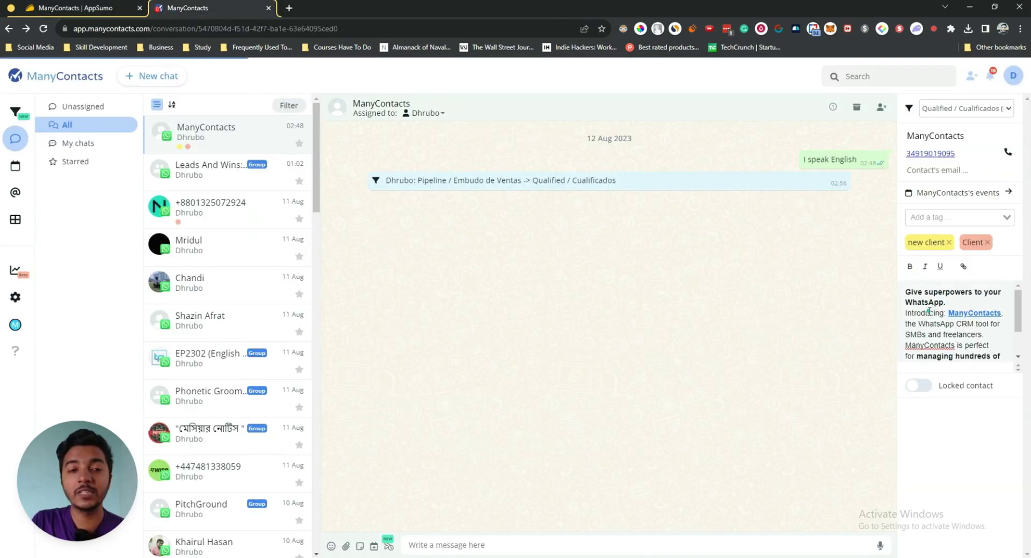
scroll(929, 311, down, 2)
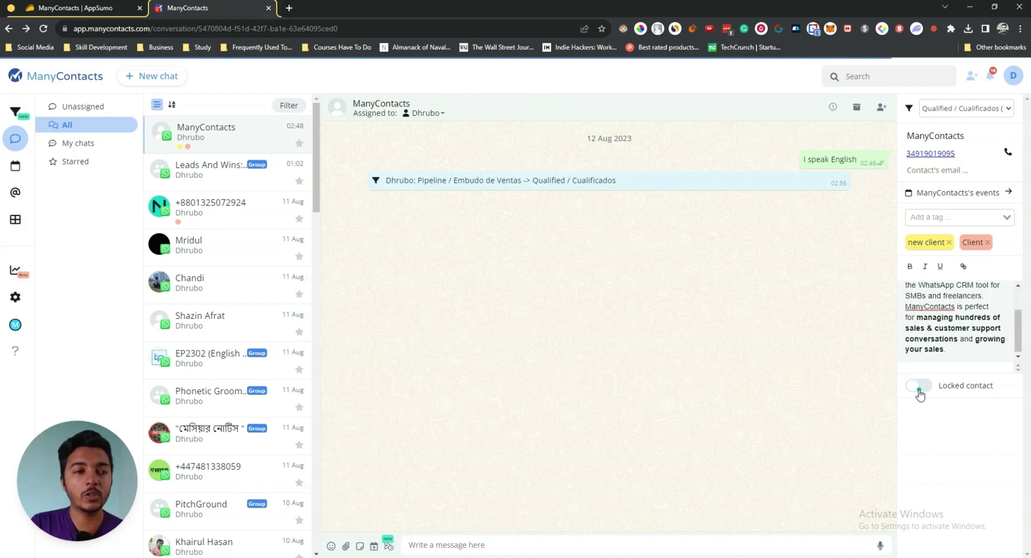
Step: View the list of own chats, then open the sales pipeline and look through its New Chats stage
click(81, 146)
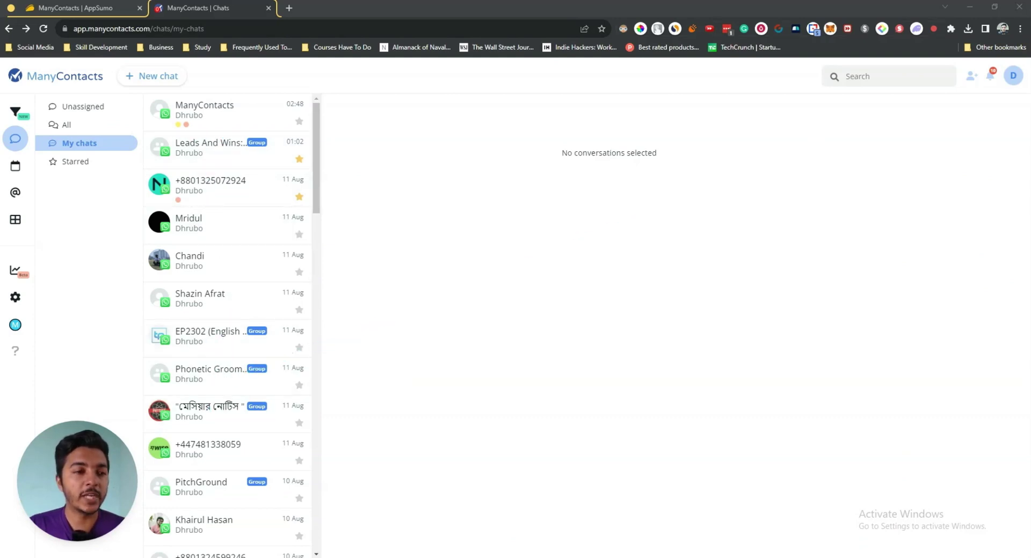
click(23, 115)
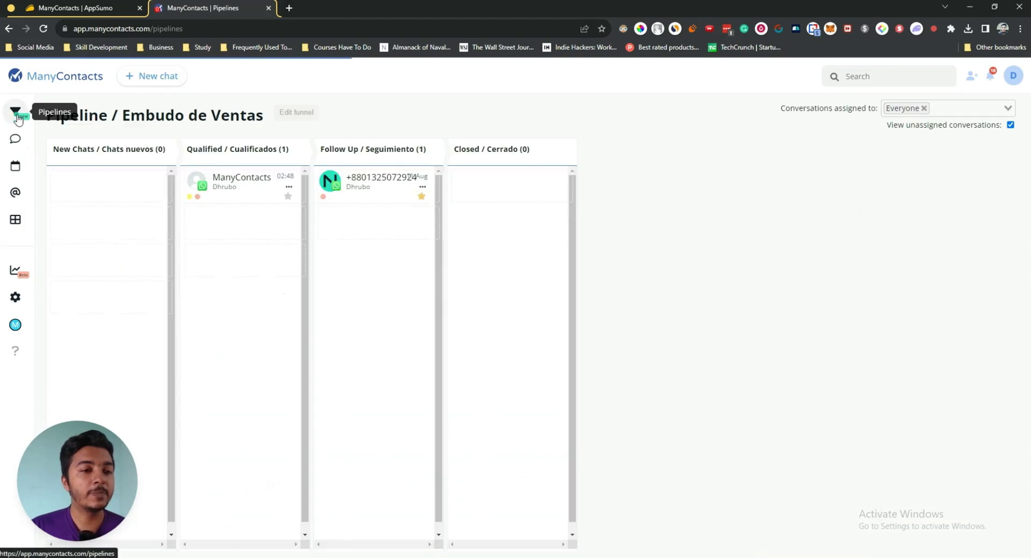
drag(59, 493, 889, 352)
scroll(96, 268, down, 1)
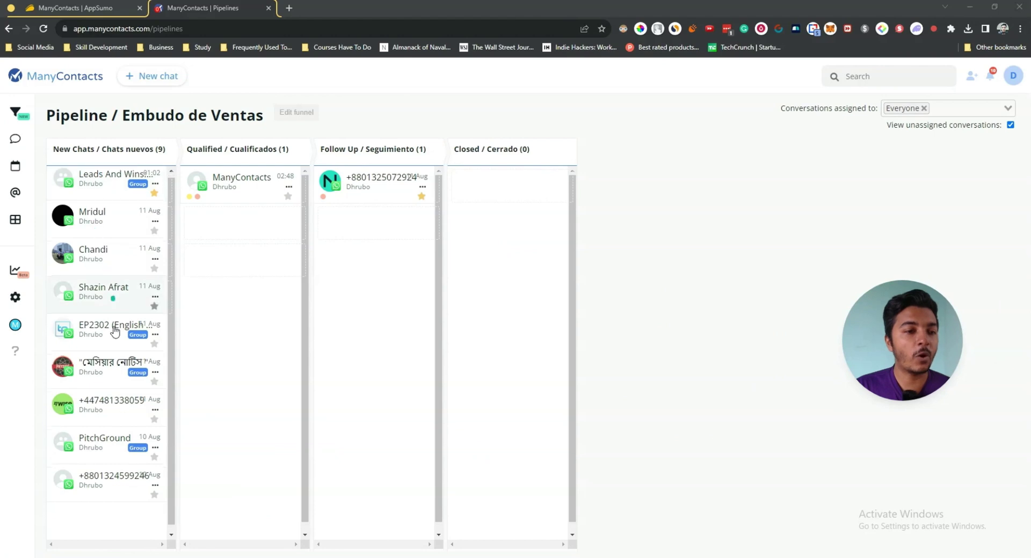
scroll(86, 220, up, 1)
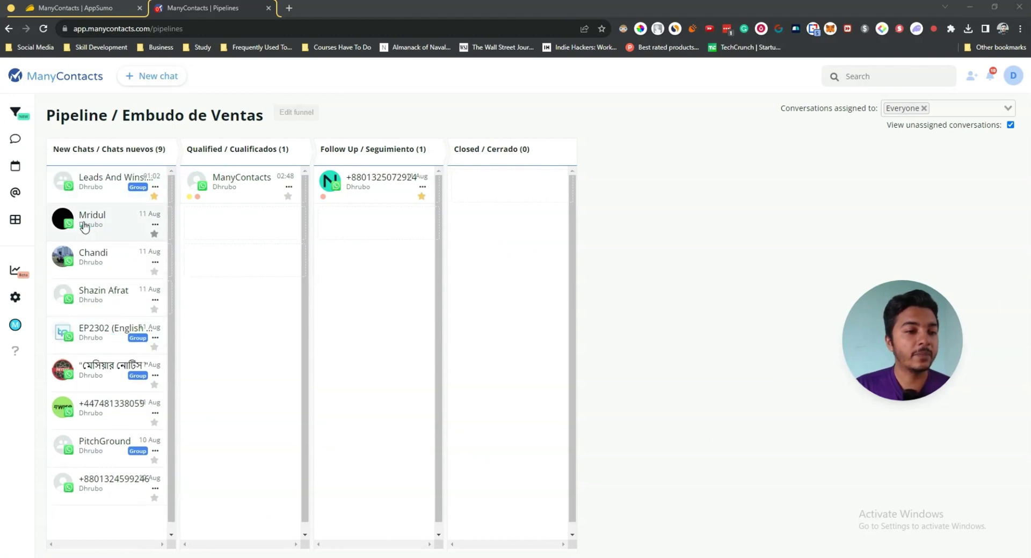
Step: Move the second card in New Chats to the Closed stage and the last card in New Chats to Follow Up
drag(86, 217, 222, 217)
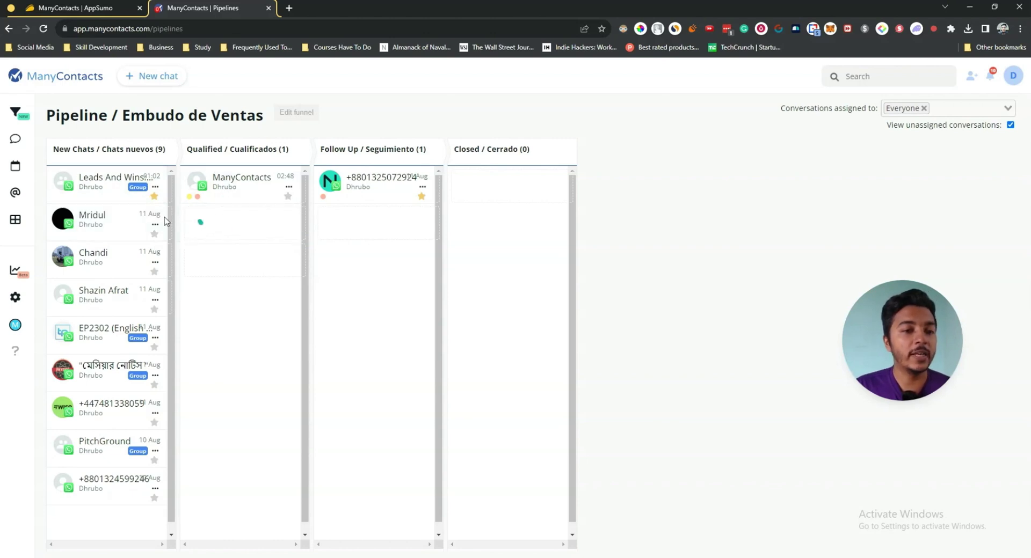
drag(84, 216, 220, 221)
drag(86, 217, 508, 185)
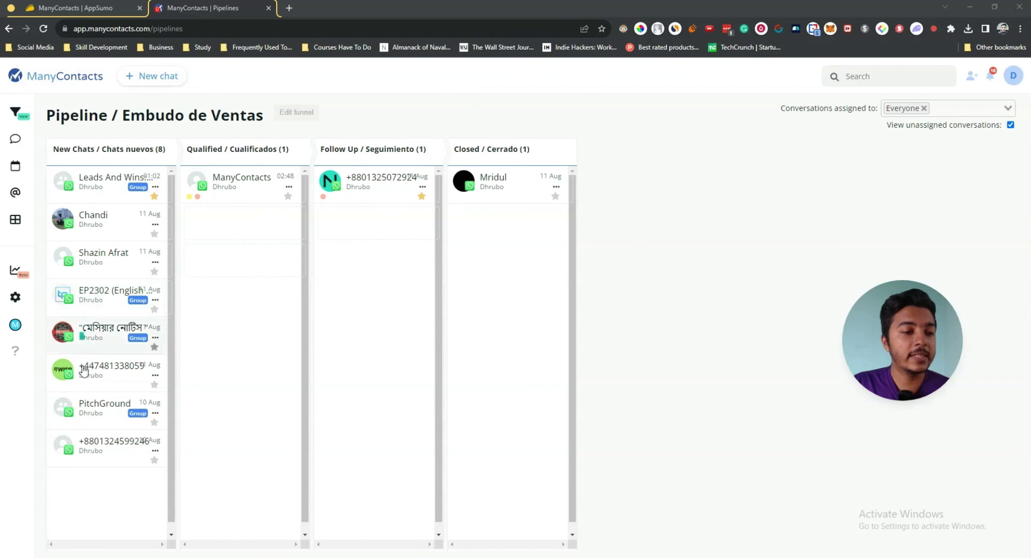
scroll(86, 427, down, 1)
drag(83, 438, 384, 225)
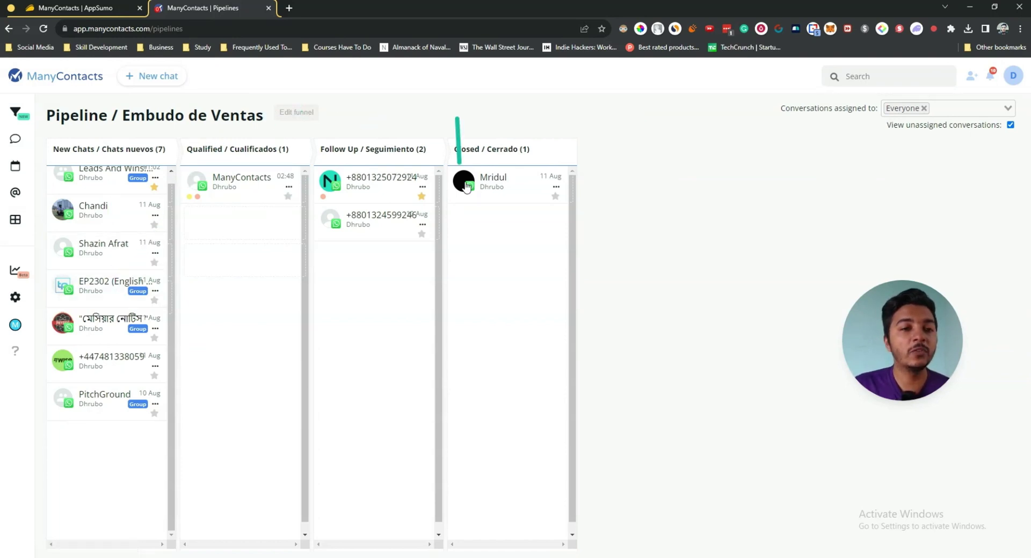
Step: Edit the sales funnel and add a new stage named "Payment Done" after the Closed stage
click(297, 116)
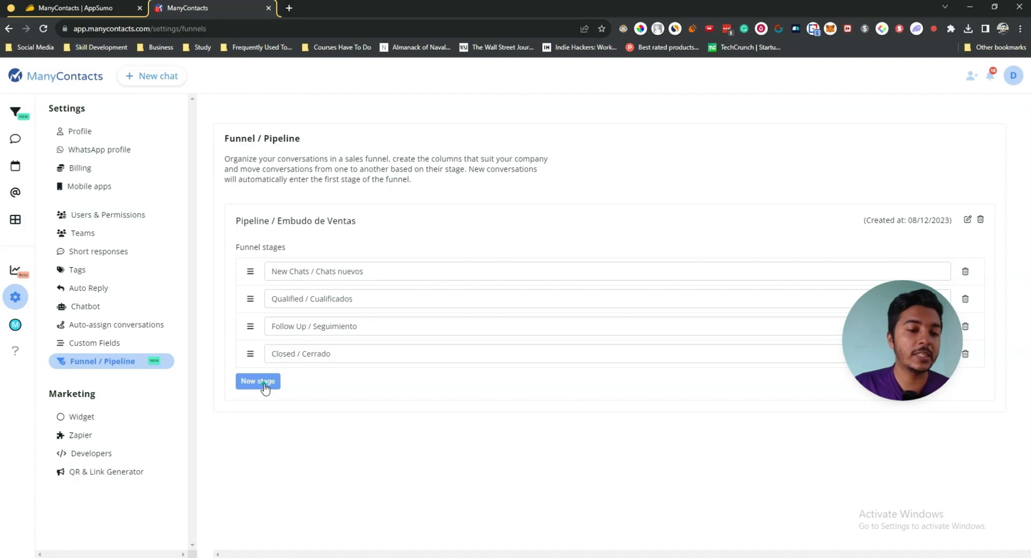
click(267, 389)
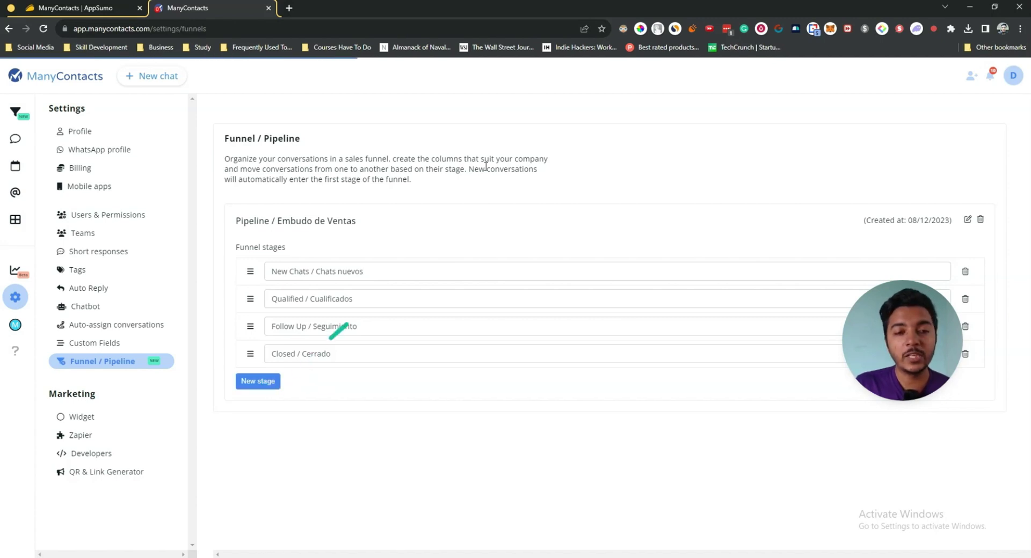
double_click(274, 381)
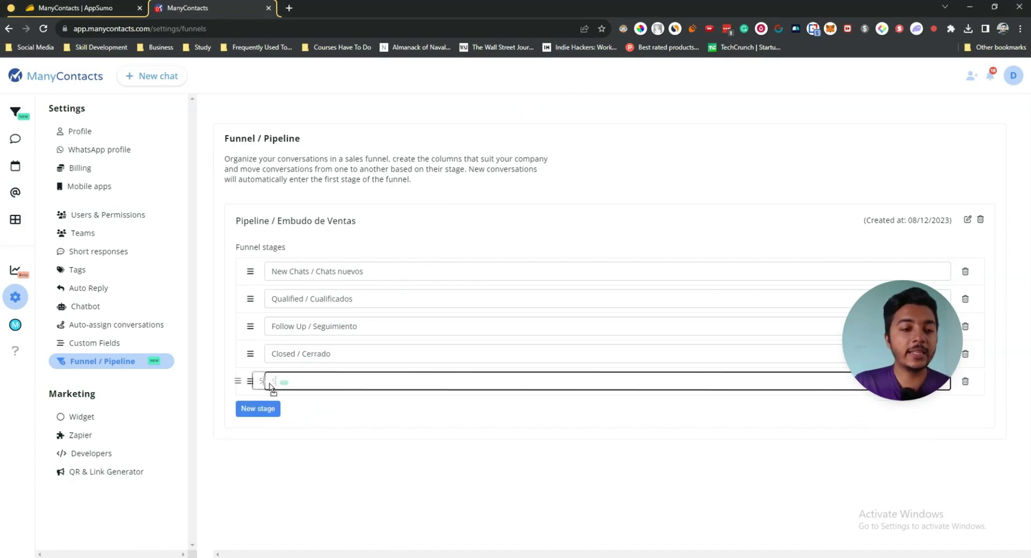
text(Final)
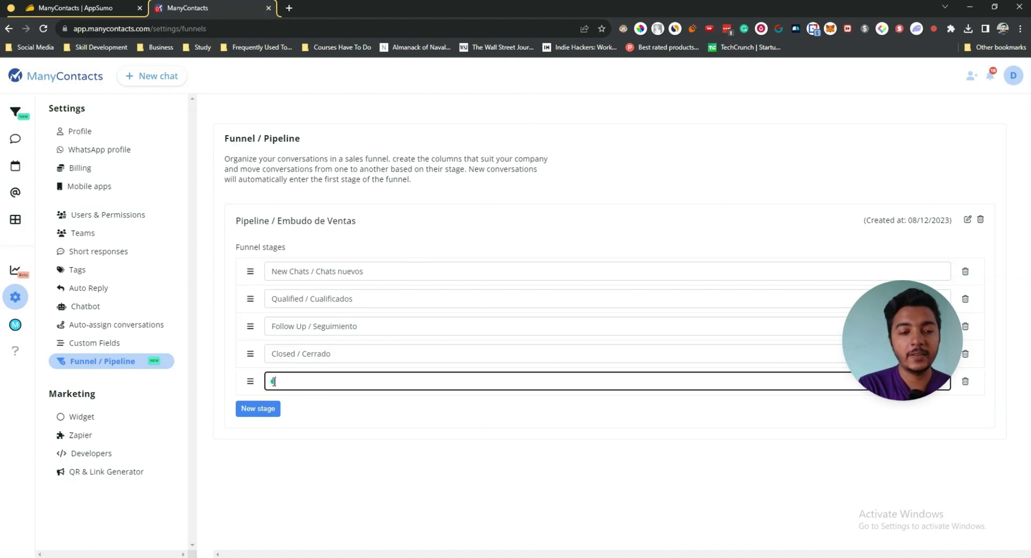
key(BackSpace)
key(BackSpace)
key(BackSpace)
key(BackSpace)
key(BackSpace)
text(Pay)
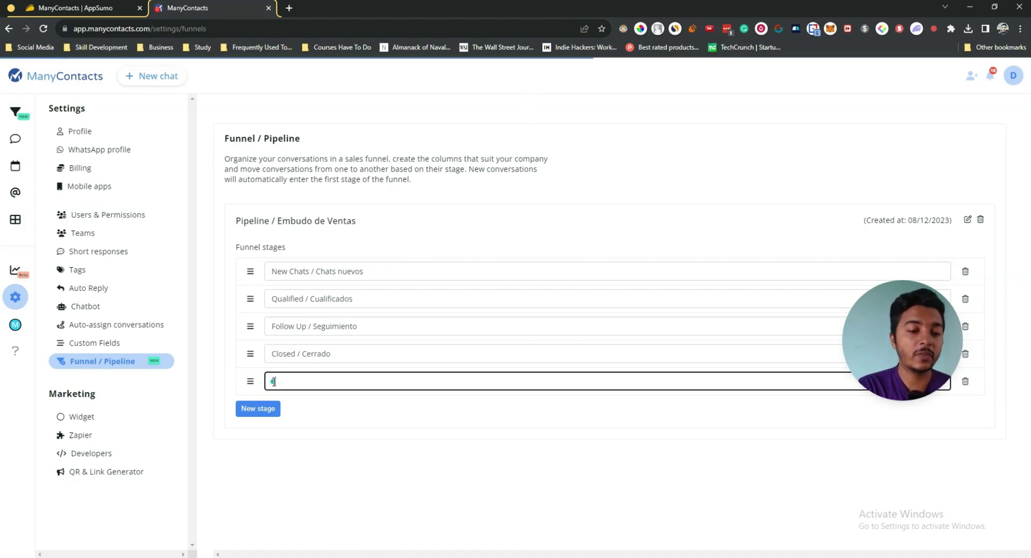
text(ment Done)
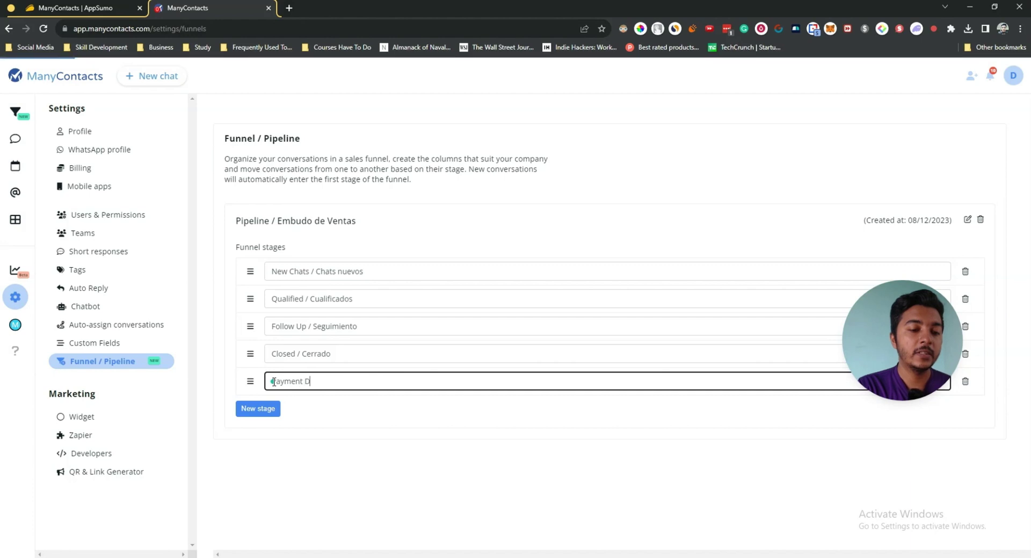
click(328, 424)
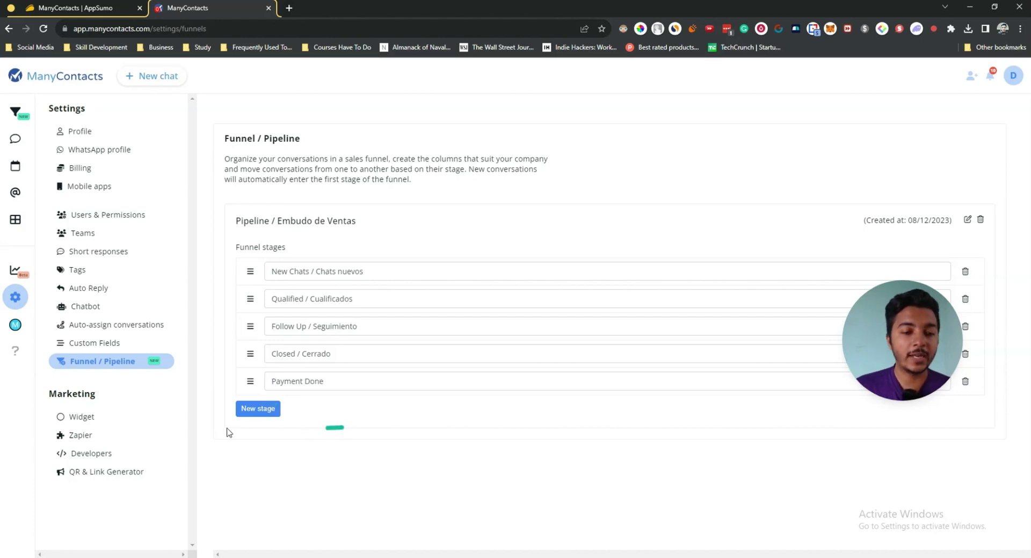
Step: Back in the pipeline, move the third New Chats card and the EP2302 group to Payment Done, and the group below them to Follow Up
click(10, 30)
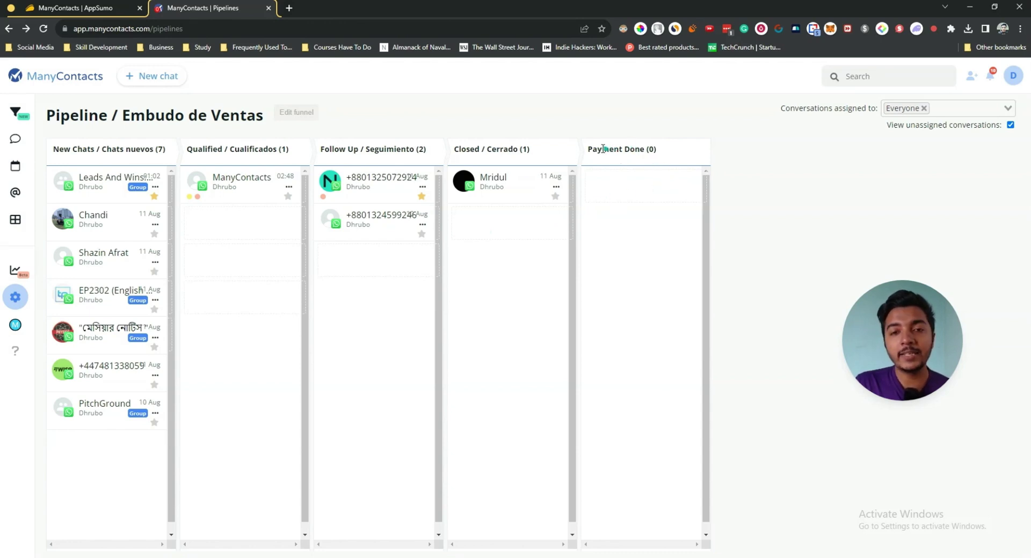
drag(601, 149, 743, 149)
click(743, 149)
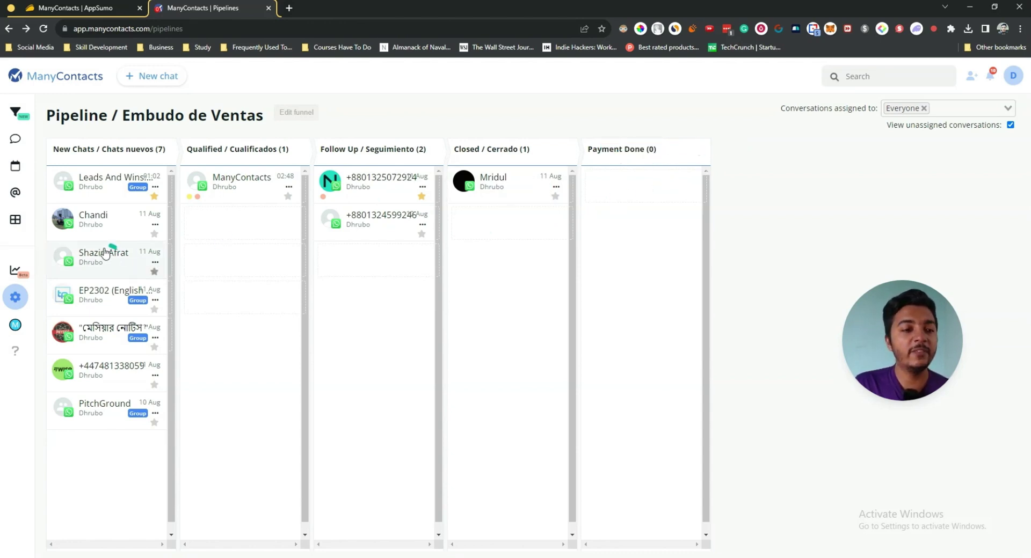
drag(110, 253, 608, 232)
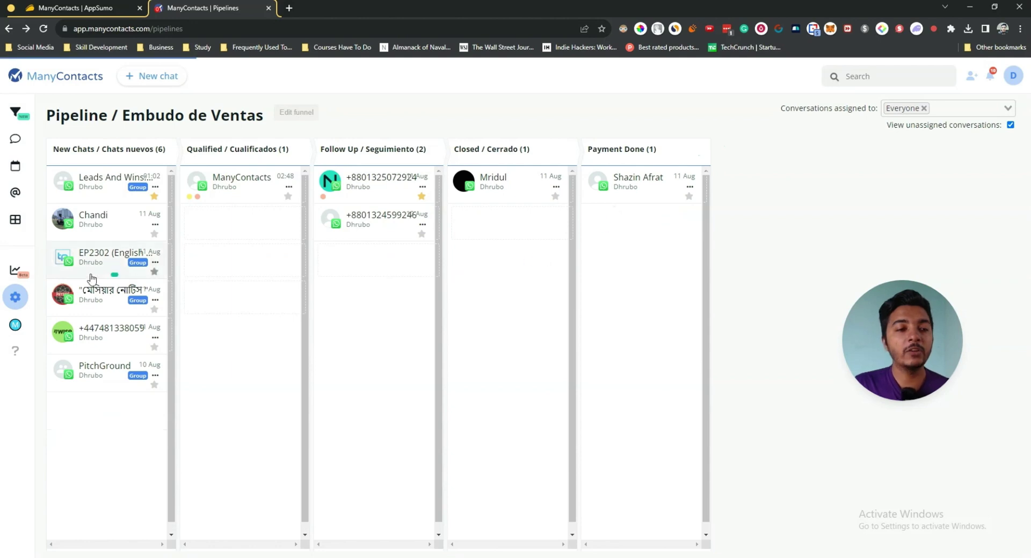
drag(80, 265, 603, 226)
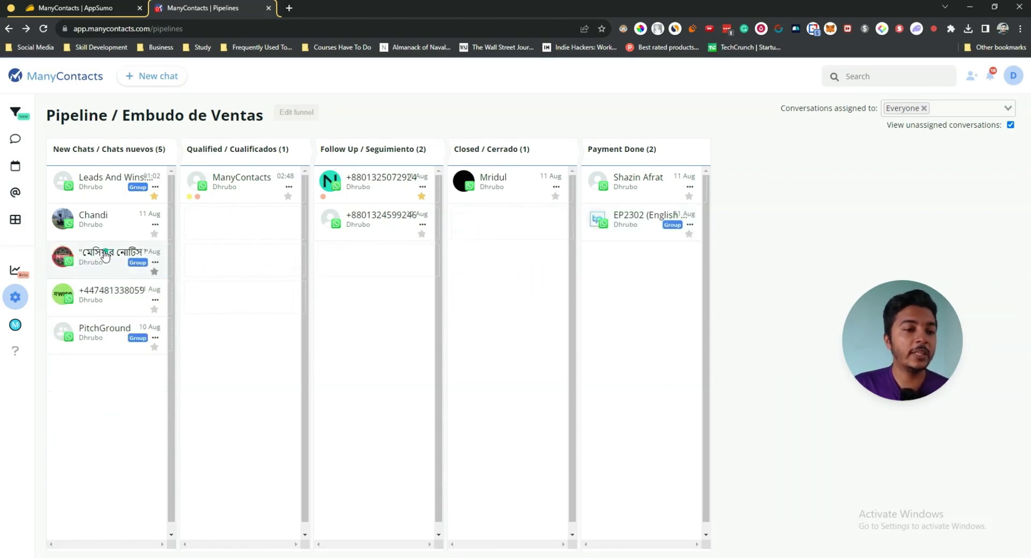
drag(105, 257, 346, 283)
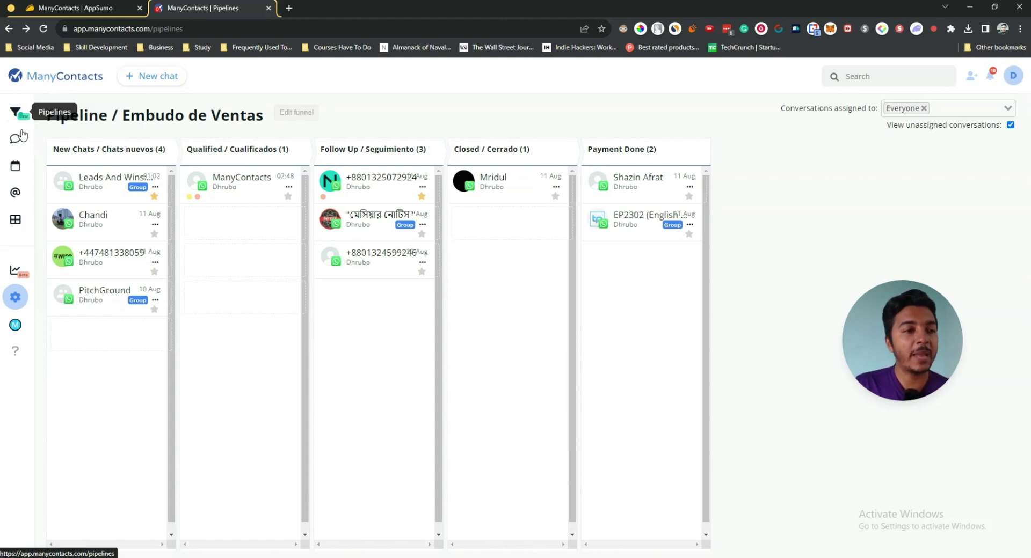
Step: Open the calendar, view the conversation behind "Event 1x" on 13 August 2023, and close it
click(19, 167)
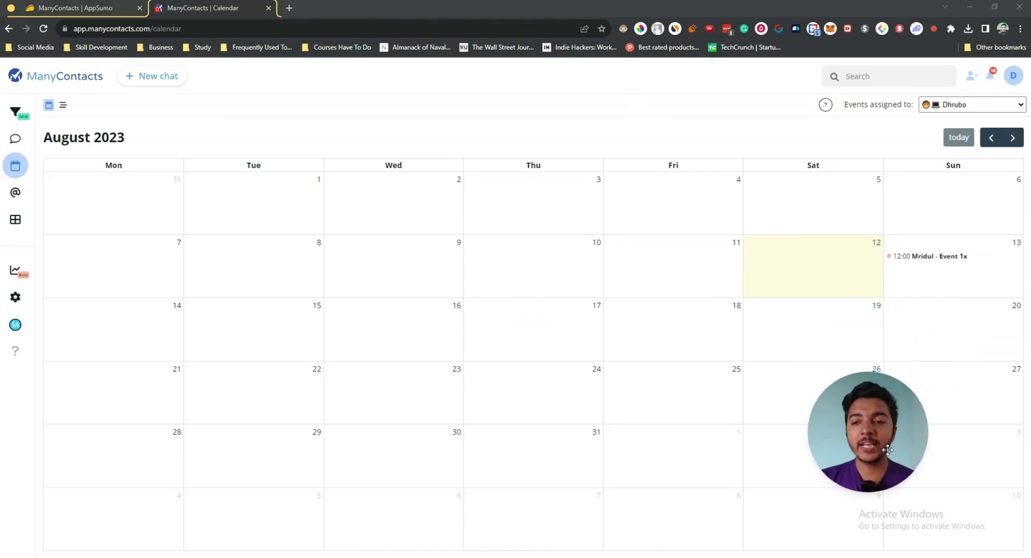
click(929, 258)
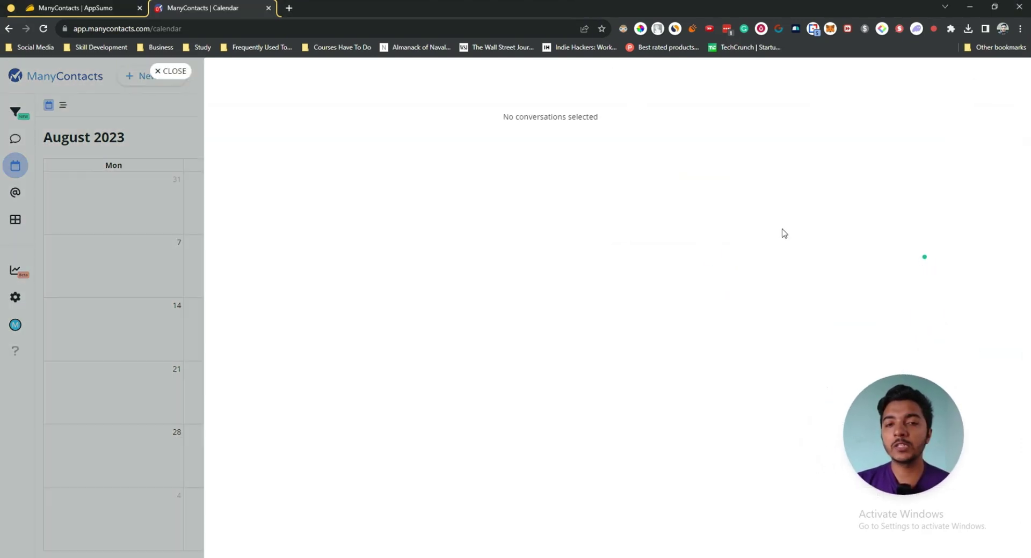
scroll(543, 231, up, 3)
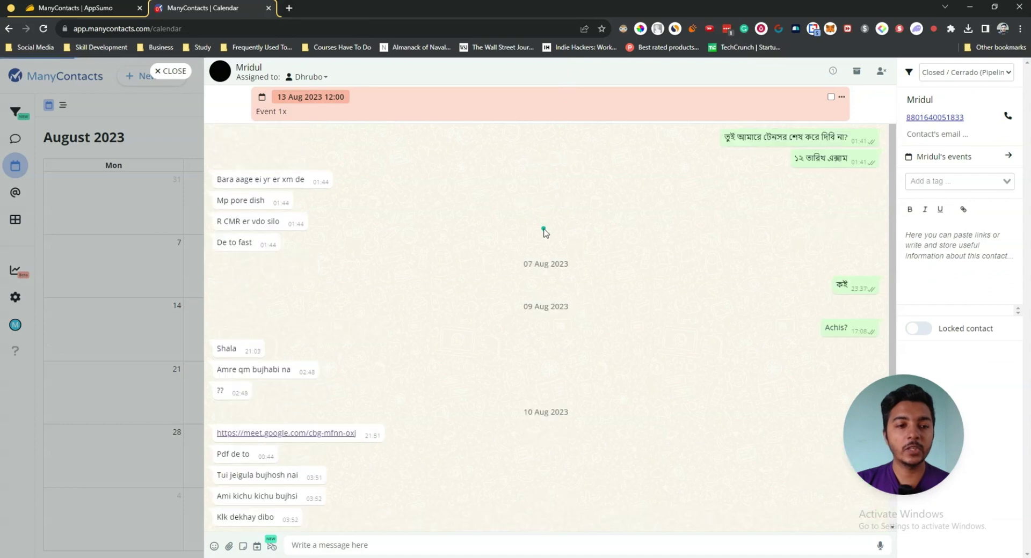
click(170, 71)
Step: Open the fifth conversation in My chats and start an internal reminder dated 14 August 2023 at 09:00
click(20, 140)
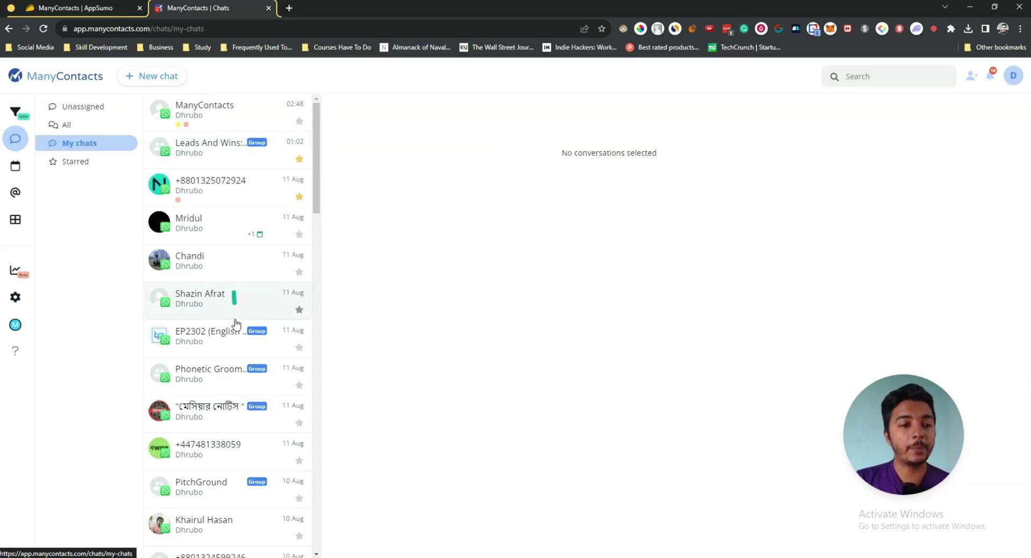
click(191, 265)
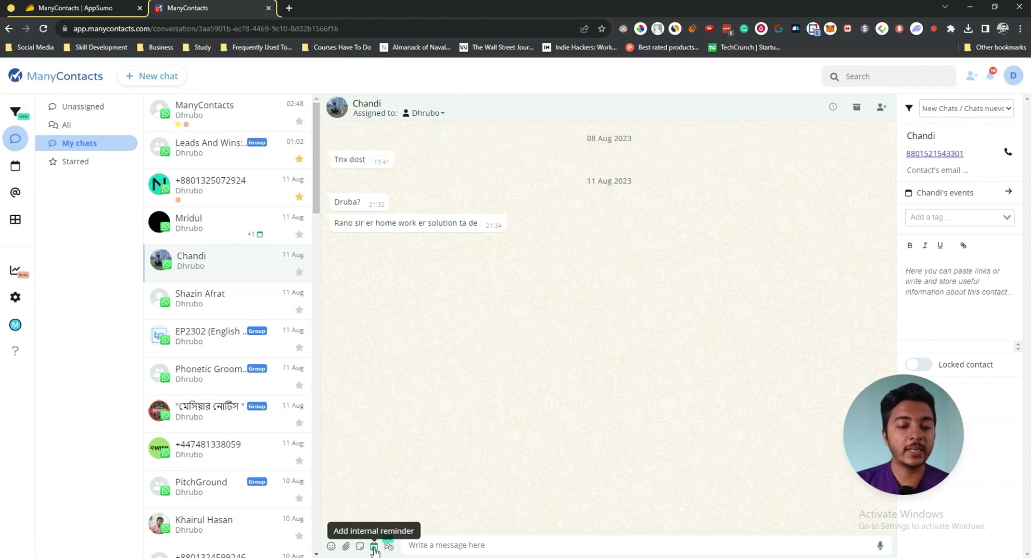
click(375, 547)
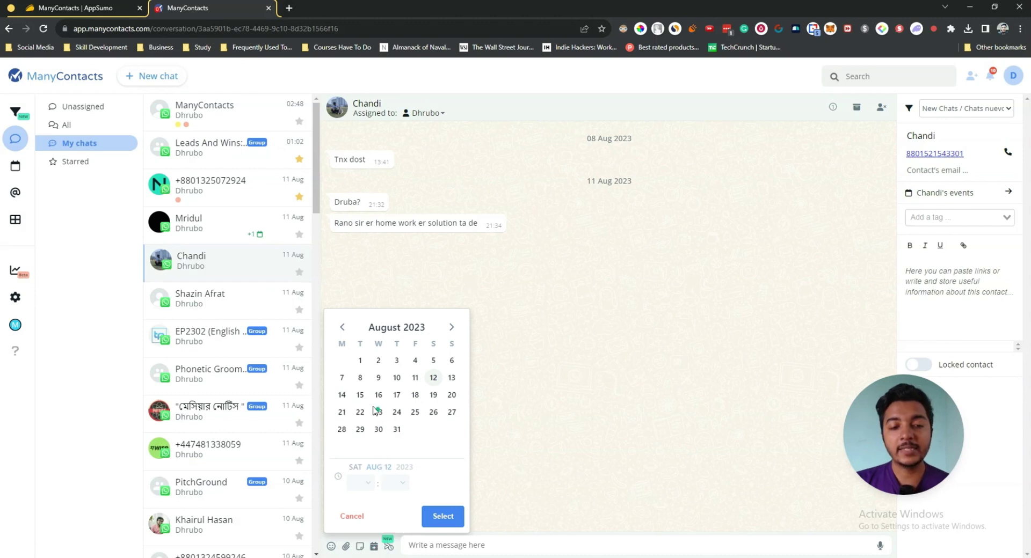
click(342, 397)
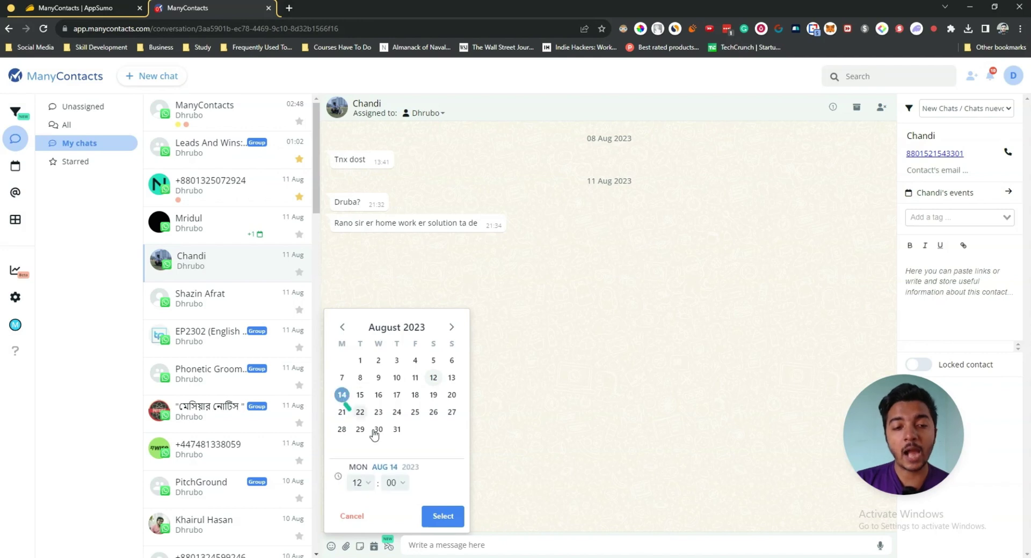
click(369, 484)
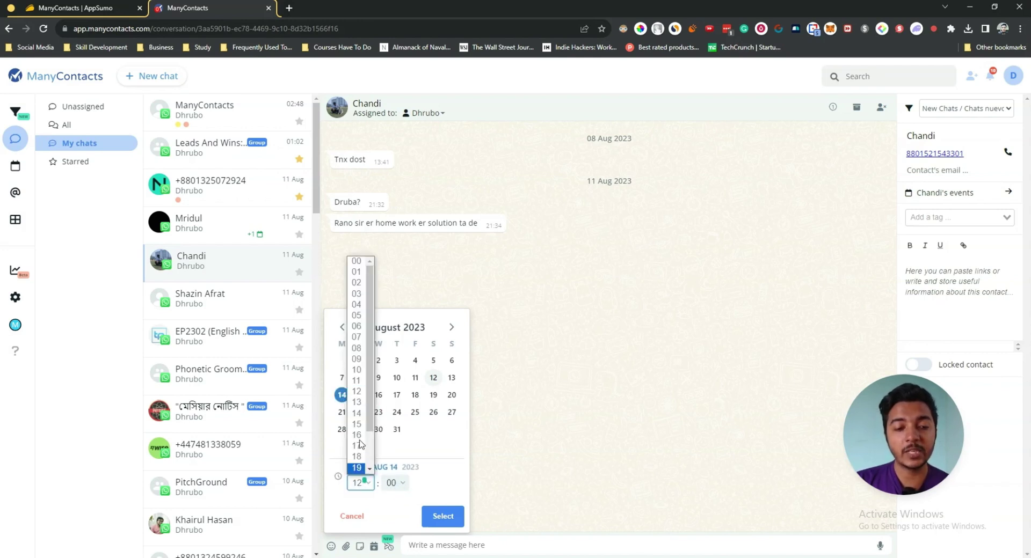
click(356, 359)
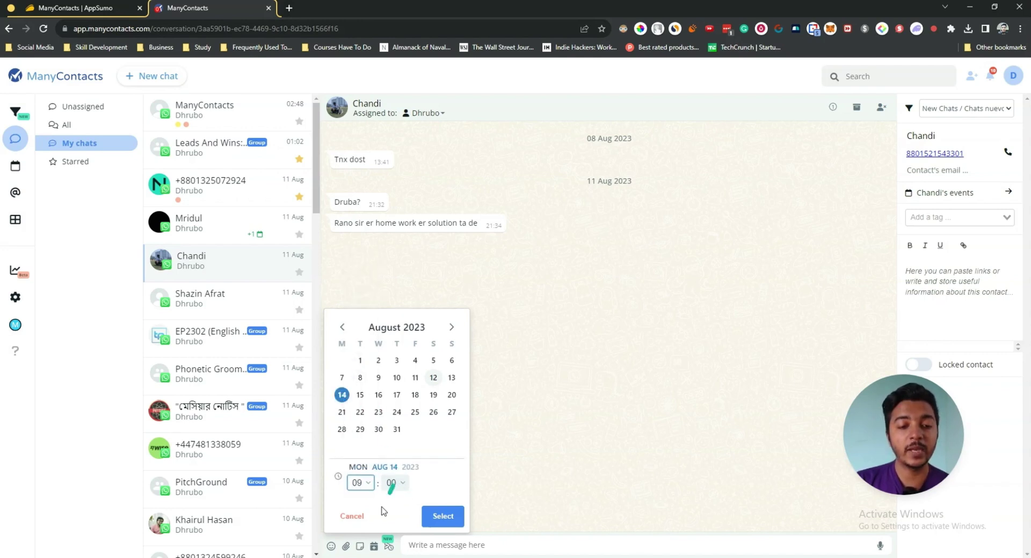
click(442, 517)
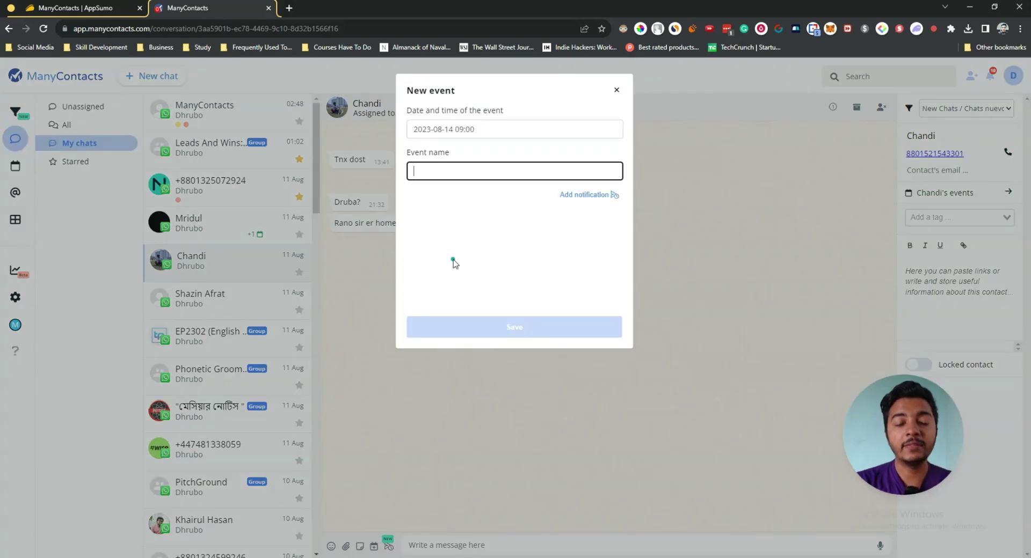
Step: Name the new event "Demo Event" and add a WhatsApp notification sent 13 hours before it
text(Demo Event)
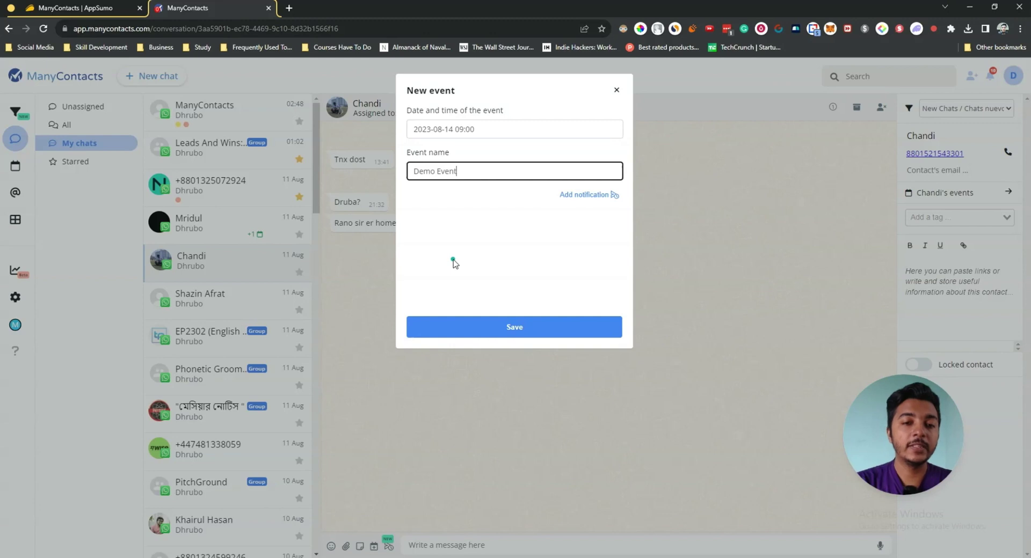
click(584, 195)
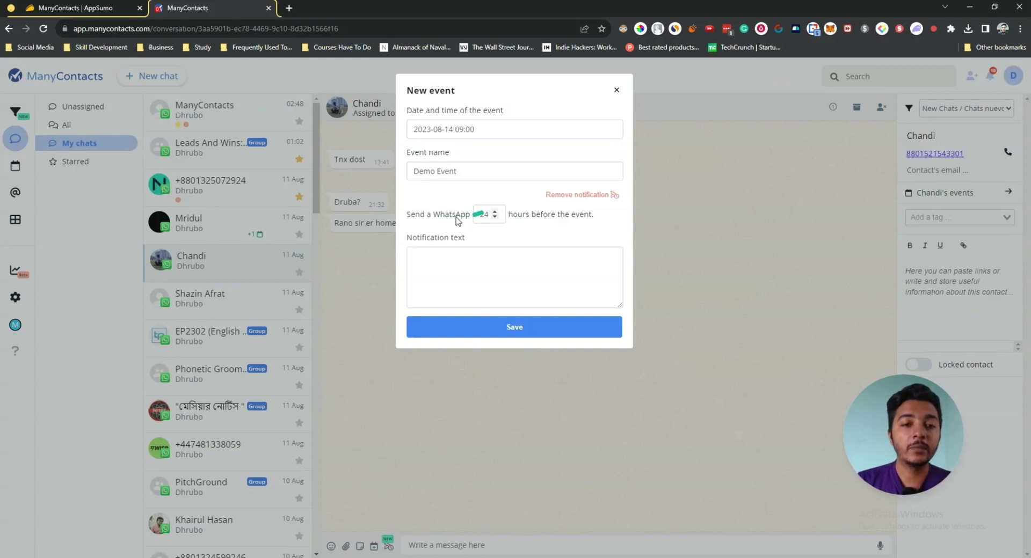
double_click(494, 217)
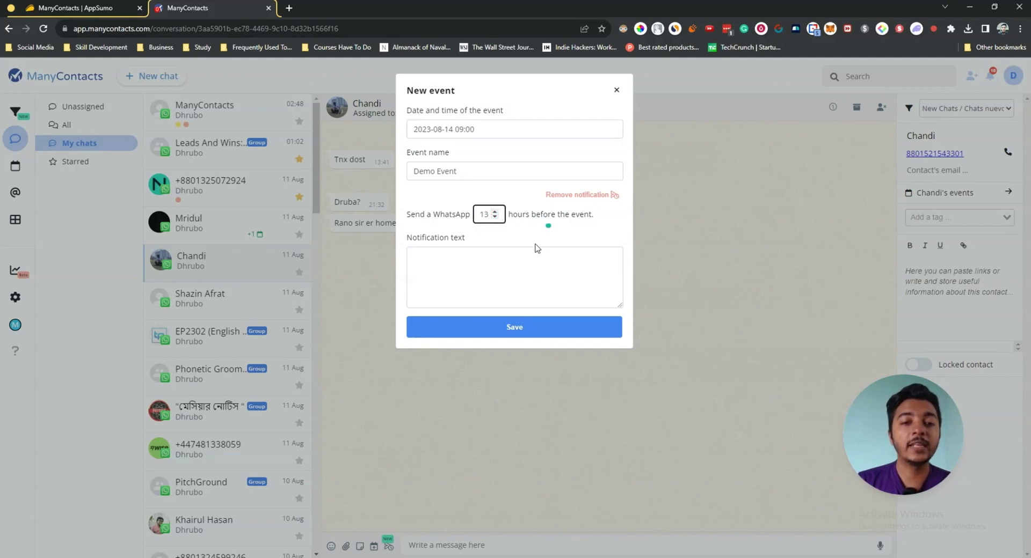
Step: Write the notification text "You have one meeting with" followed by the contact's name, and save the event
click(485, 285)
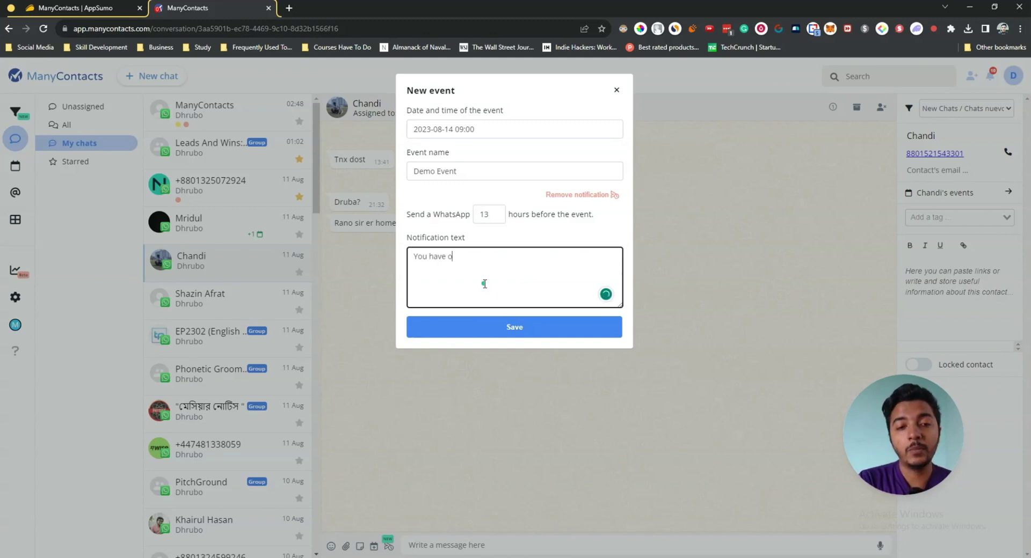
text(You have one meeting)
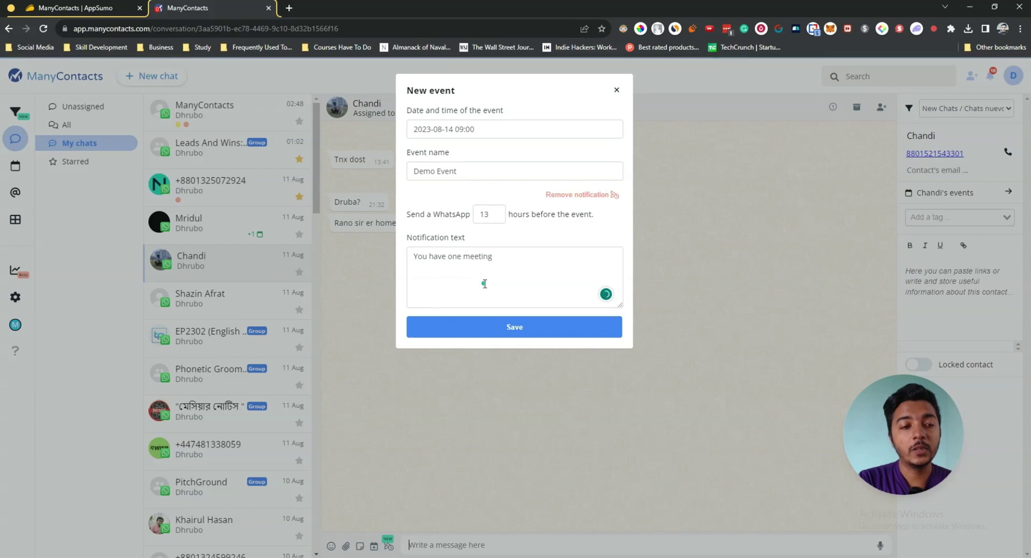
text(wiht)
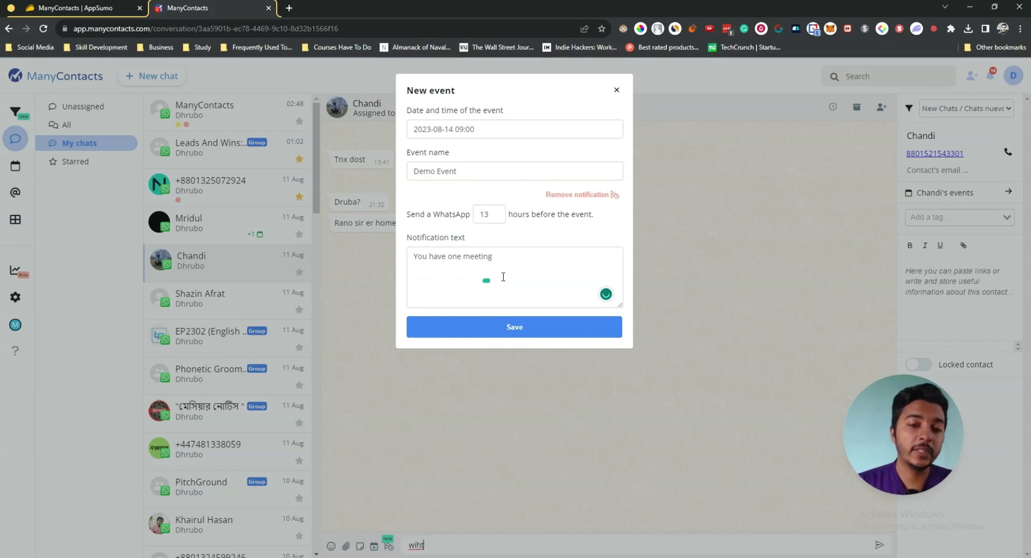
click(515, 265)
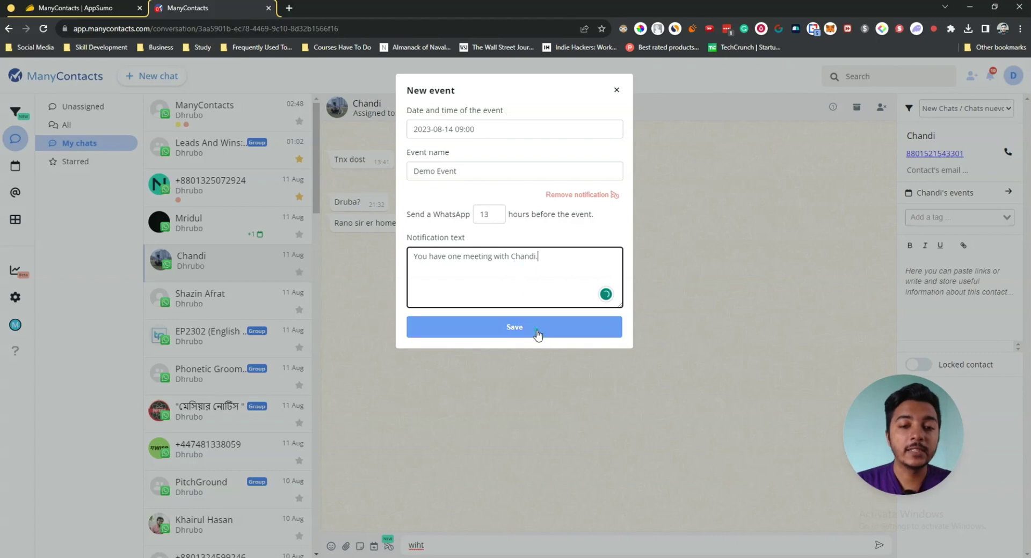
click(555, 327)
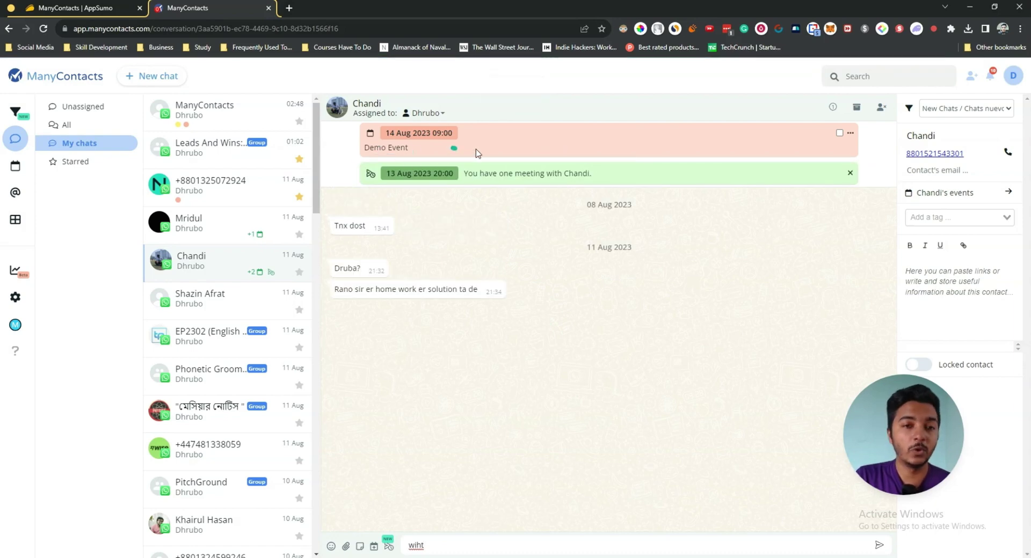
Step: Check Demo Event in the calendar, and view the first contact's conversation in the calendar's list view
click(23, 171)
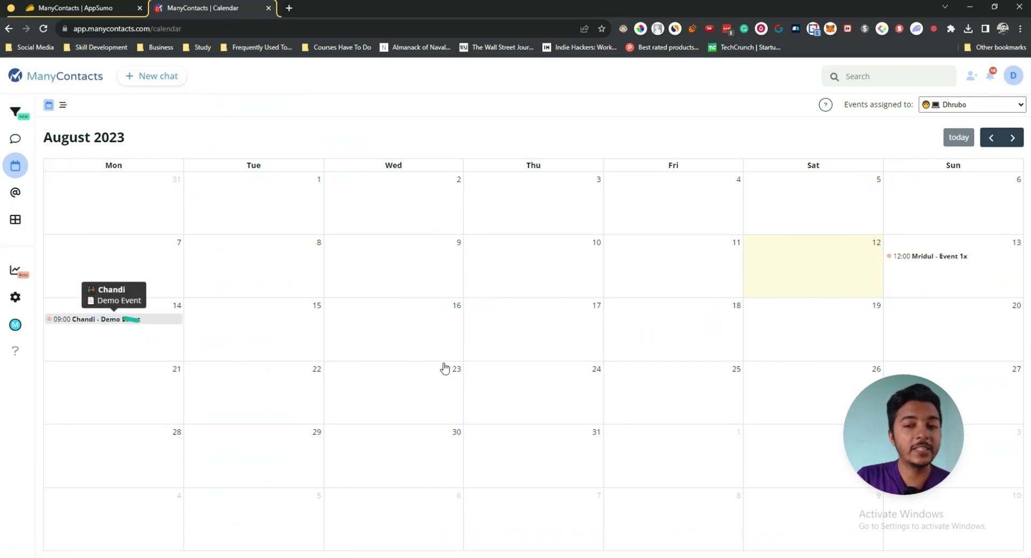
drag(919, 448, 593, 132)
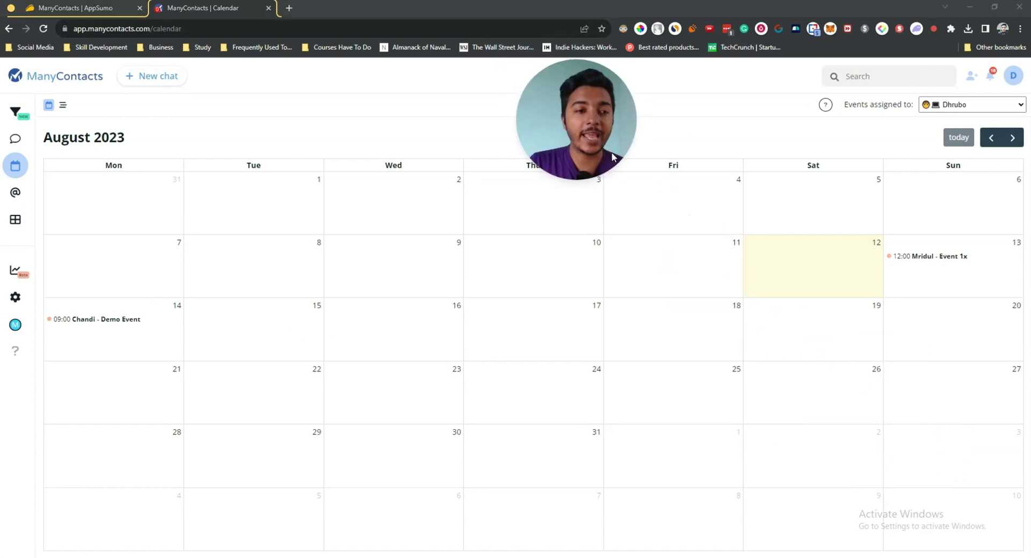
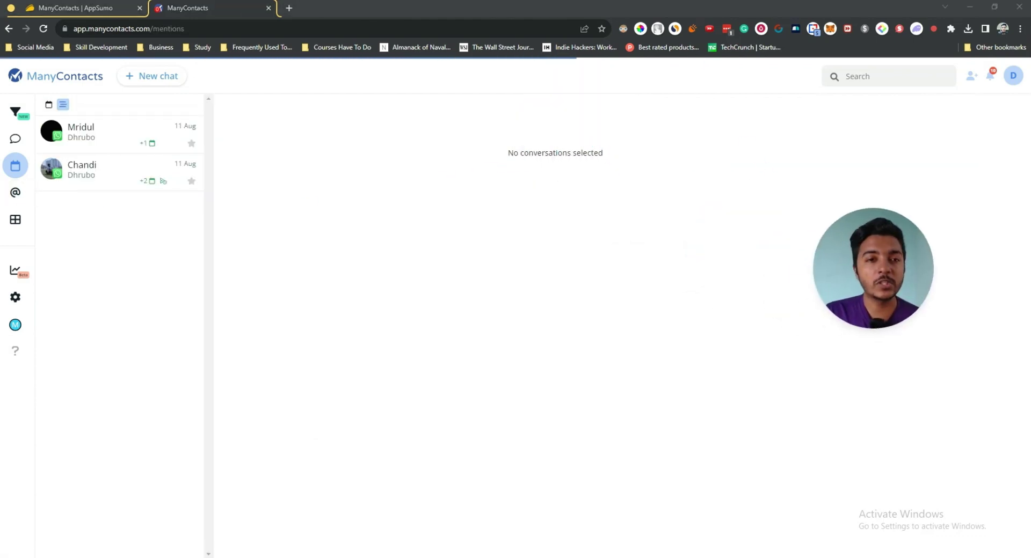
click(118, 133)
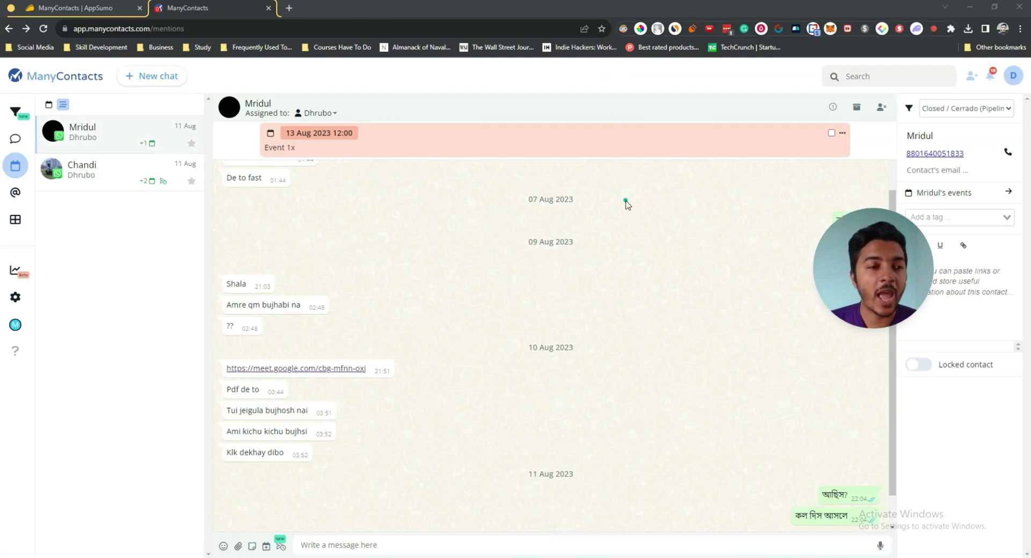
Step: Back in My chats, add the internal note "Here is the internal note about" plus the contact's name to the Demo Event contact's conversation
click(15, 141)
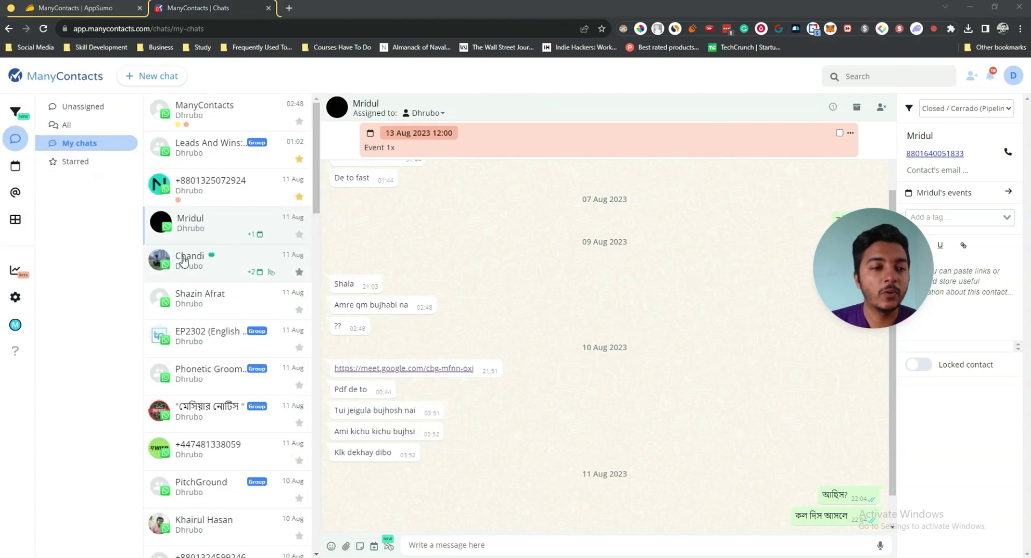
click(189, 261)
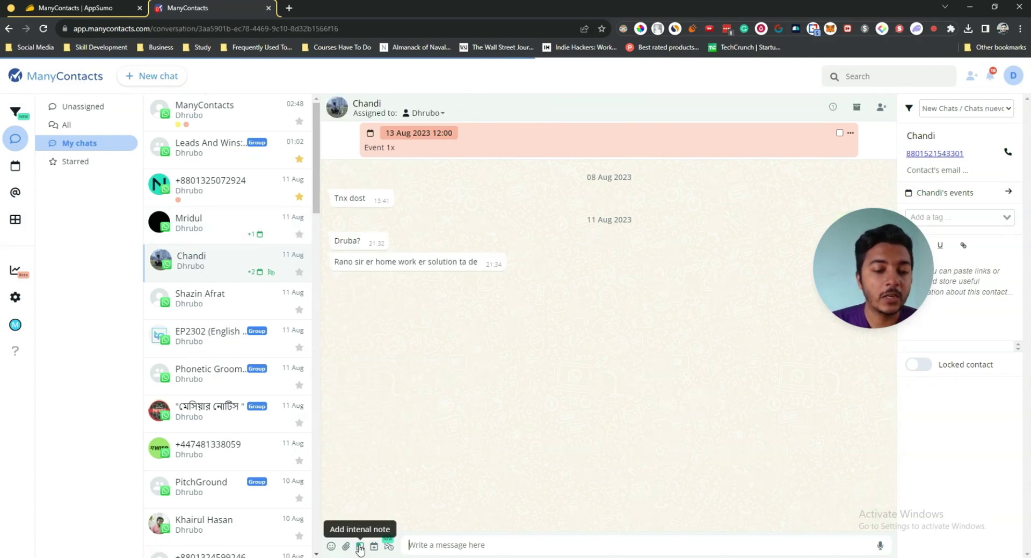
click(360, 547)
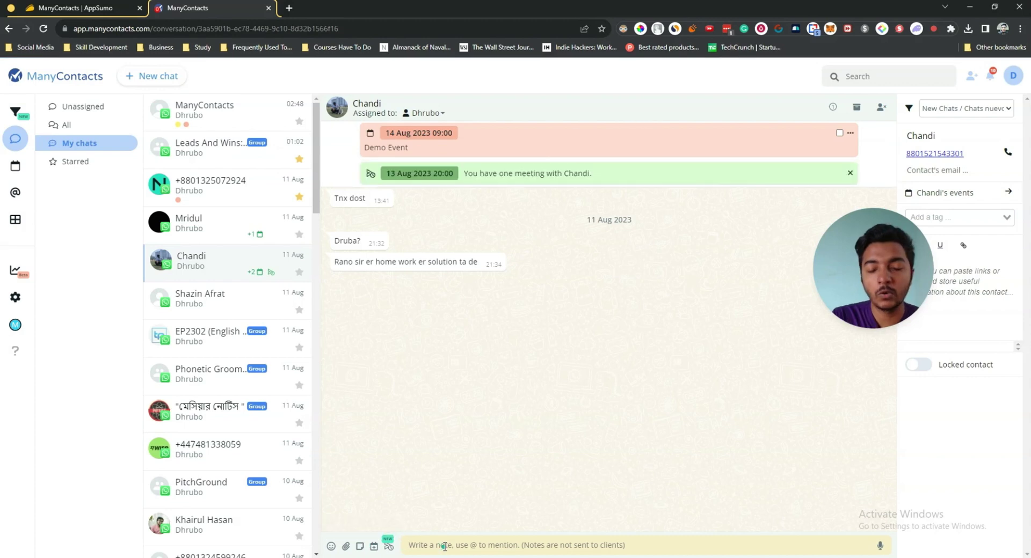
text(Here is the internal note about Chan)
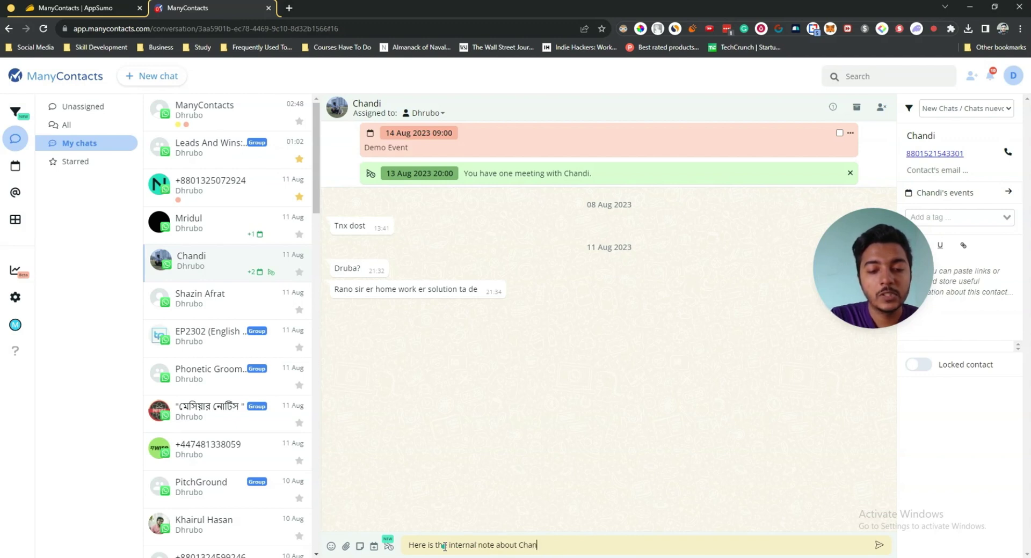
key(Return)
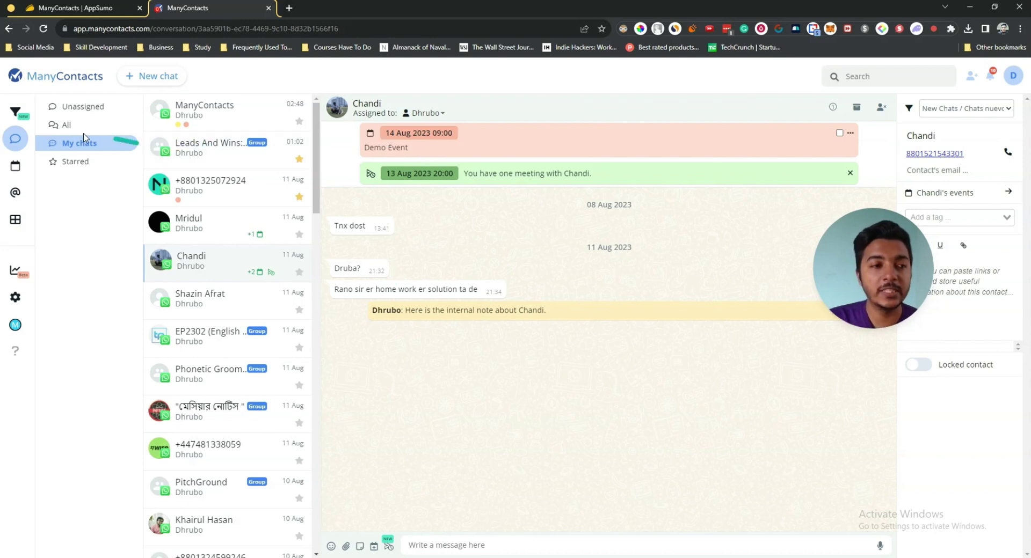
Step: Open the Demo Event contact's conversation from the scheduled contacts list and examine its internal note
click(15, 193)
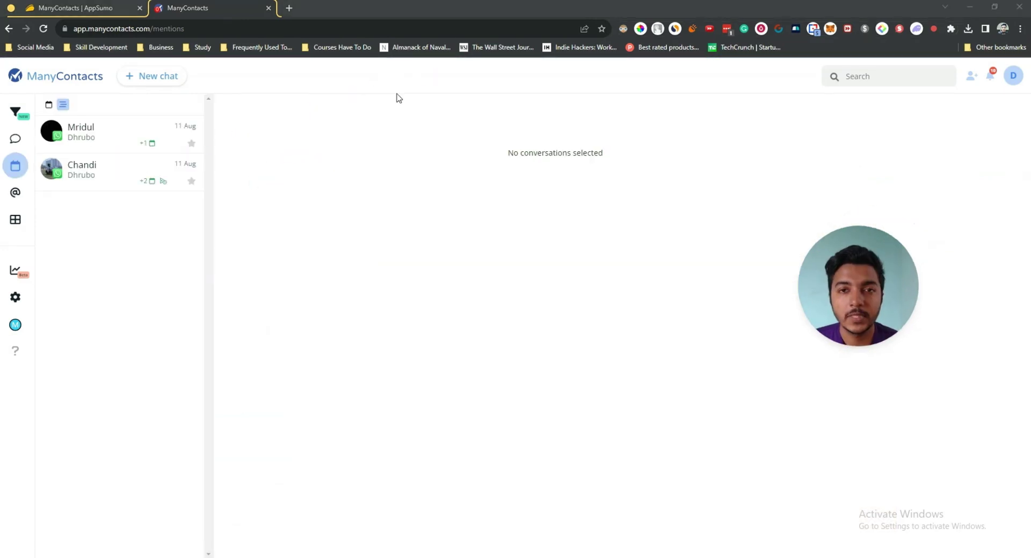
click(88, 173)
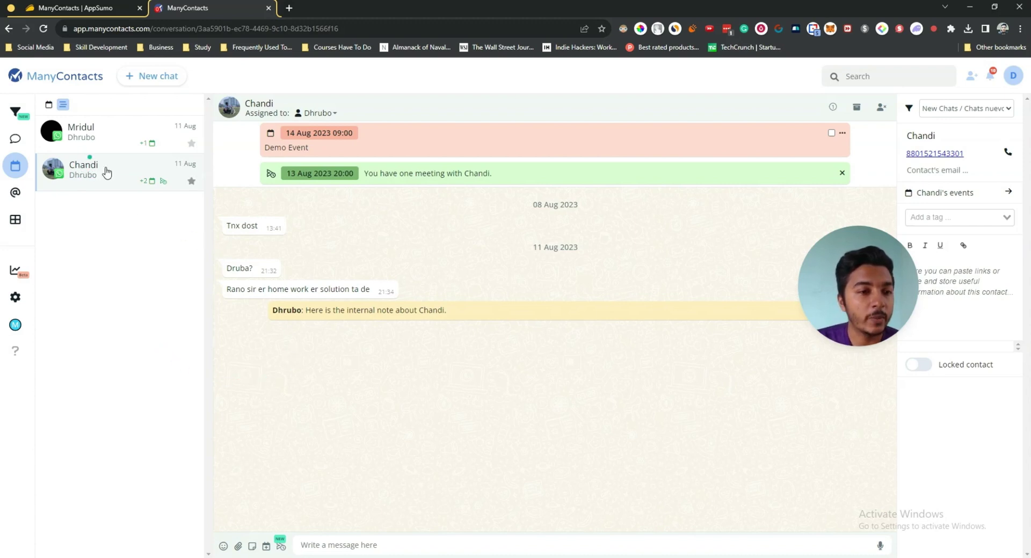
drag(305, 307, 500, 315)
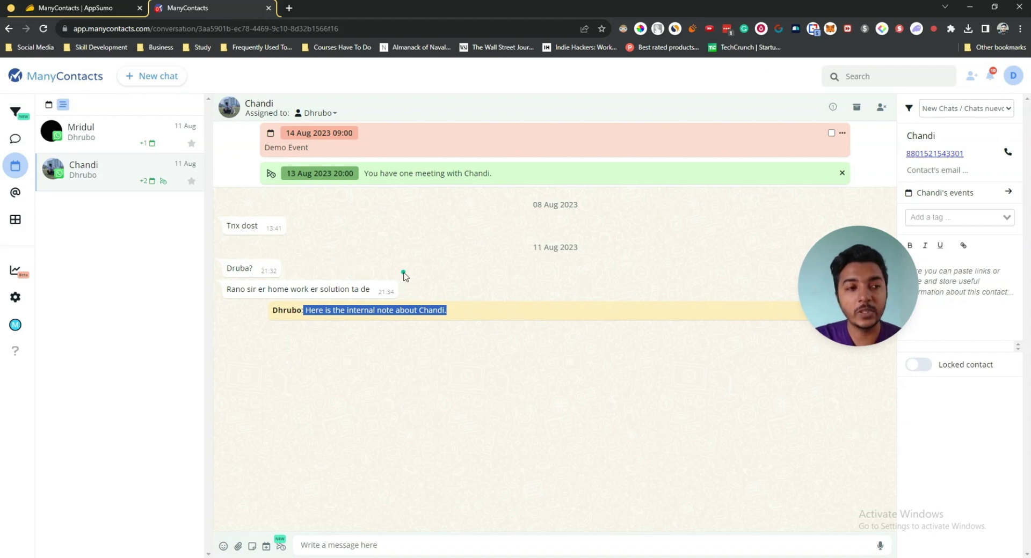
Step: Review the internal chat feature and the Users & Permissions page for inviting teammates, then return and close the new message dialog
click(16, 221)
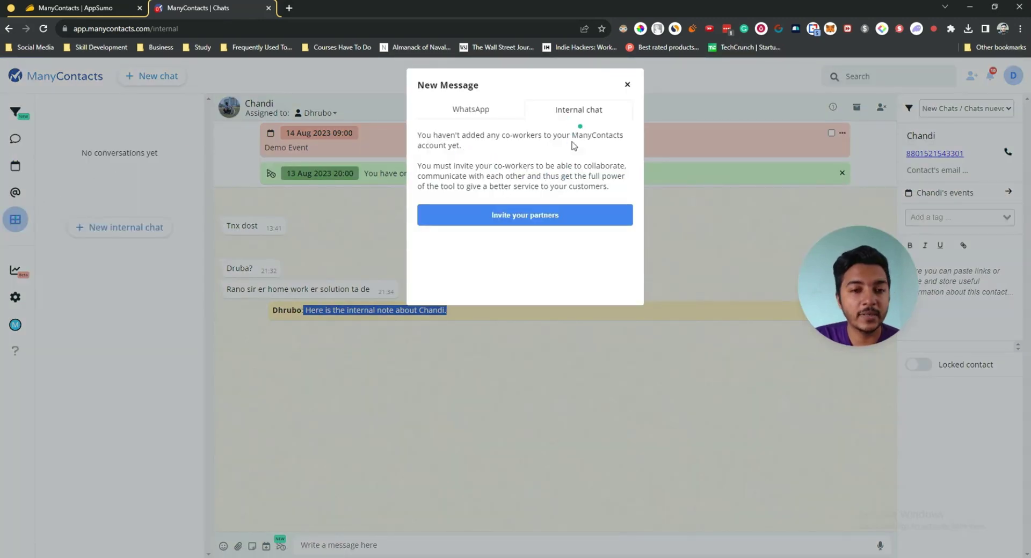
click(536, 220)
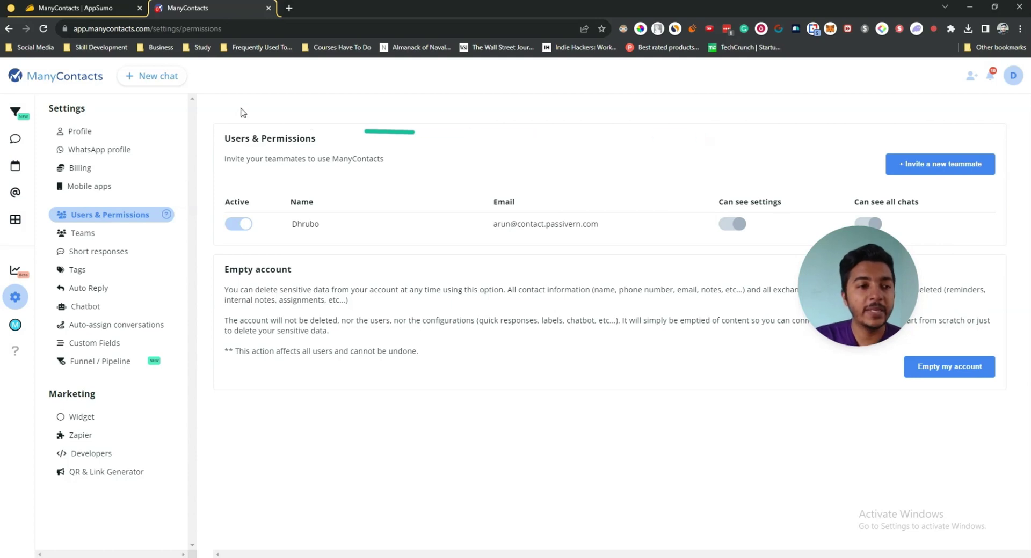
click(12, 30)
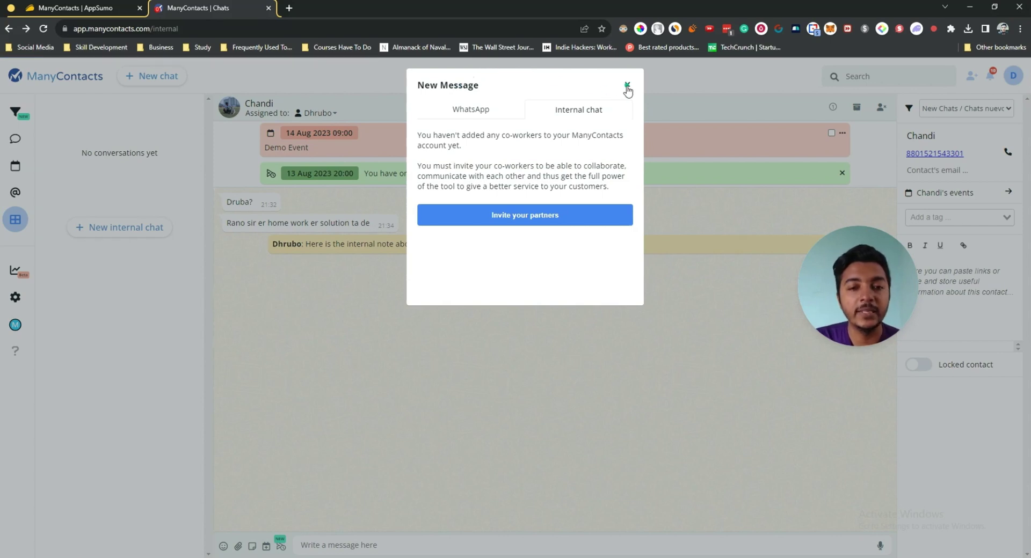
click(627, 86)
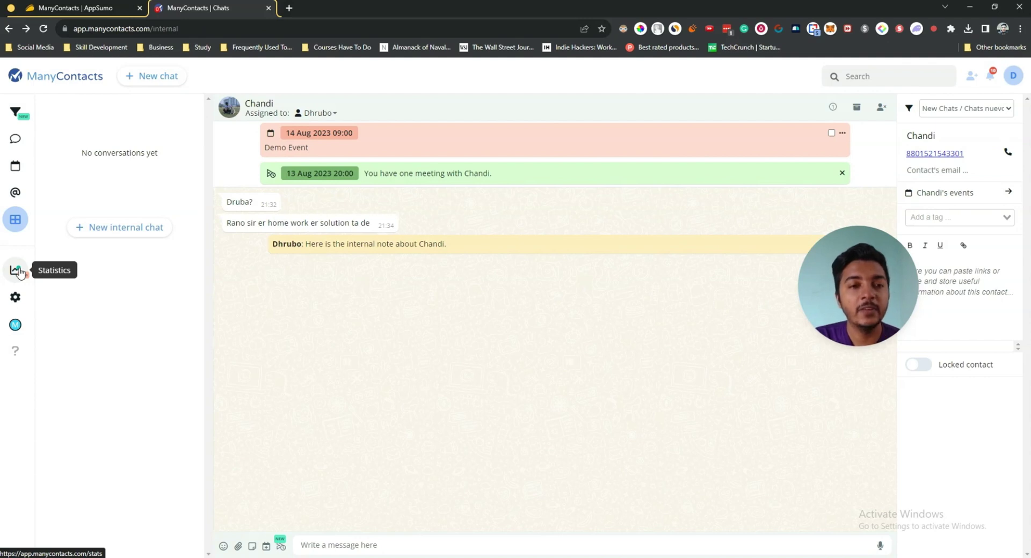
Step: Open the settings and examine the QR WhatsApp Web integration in the WhatsApp profile
click(15, 305)
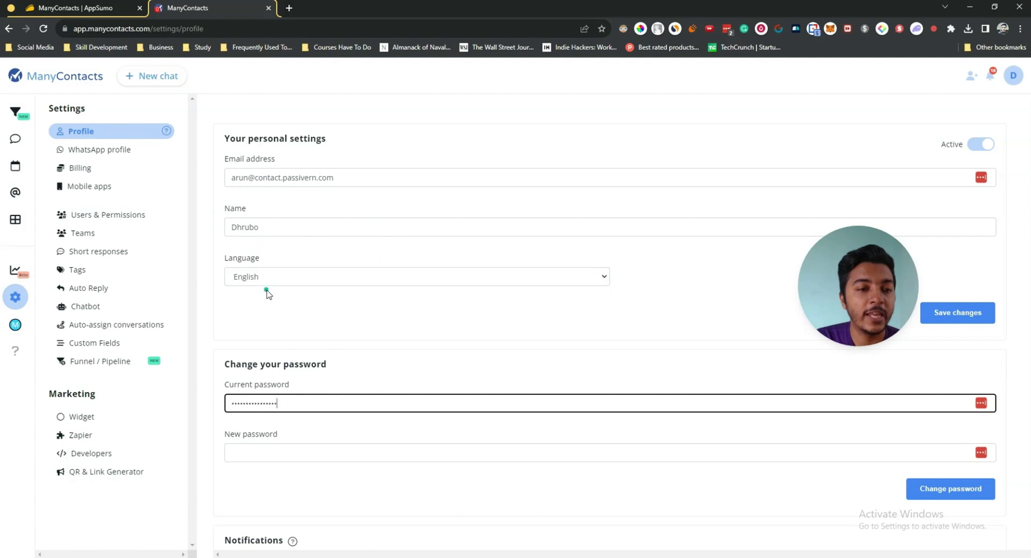
click(111, 152)
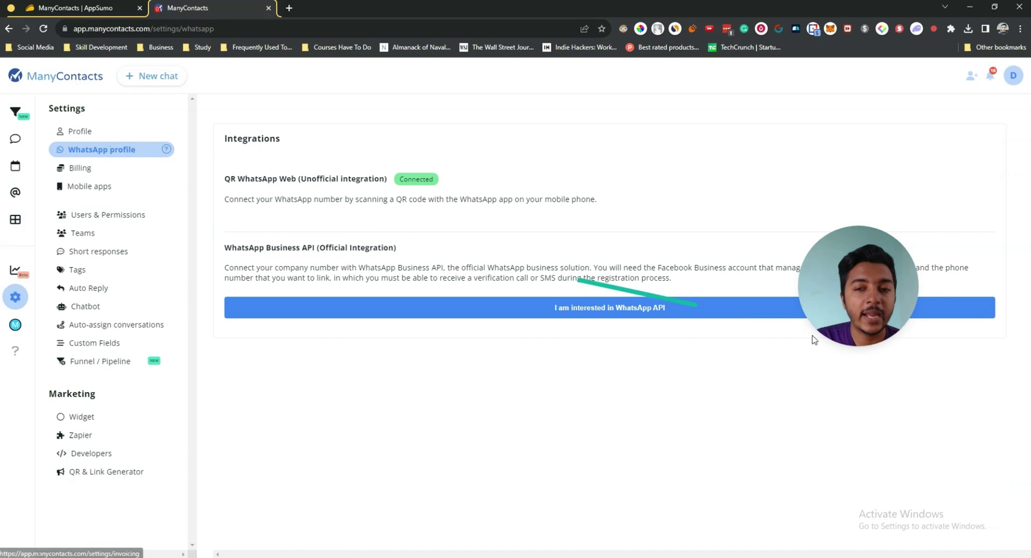
drag(872, 316, 910, 186)
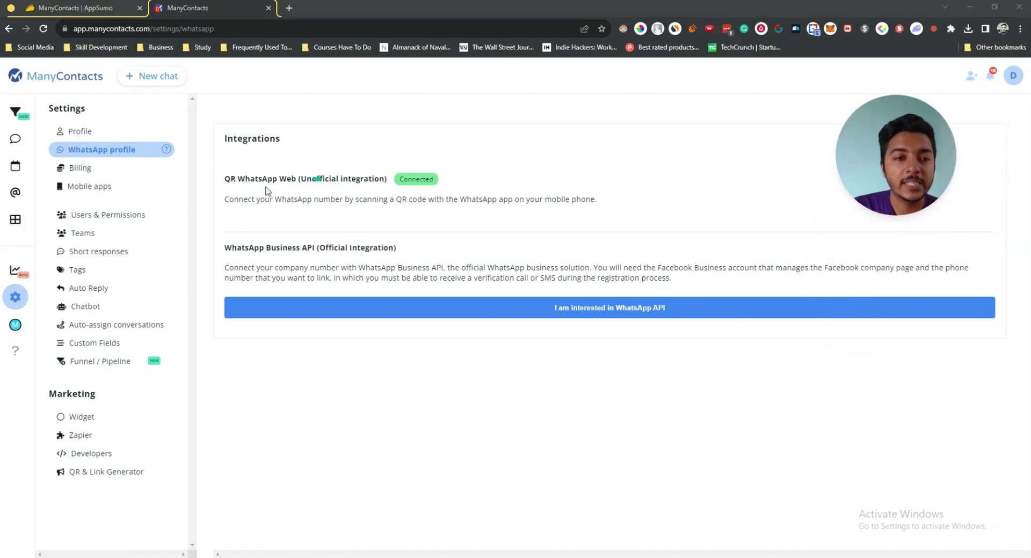
drag(225, 179, 460, 179)
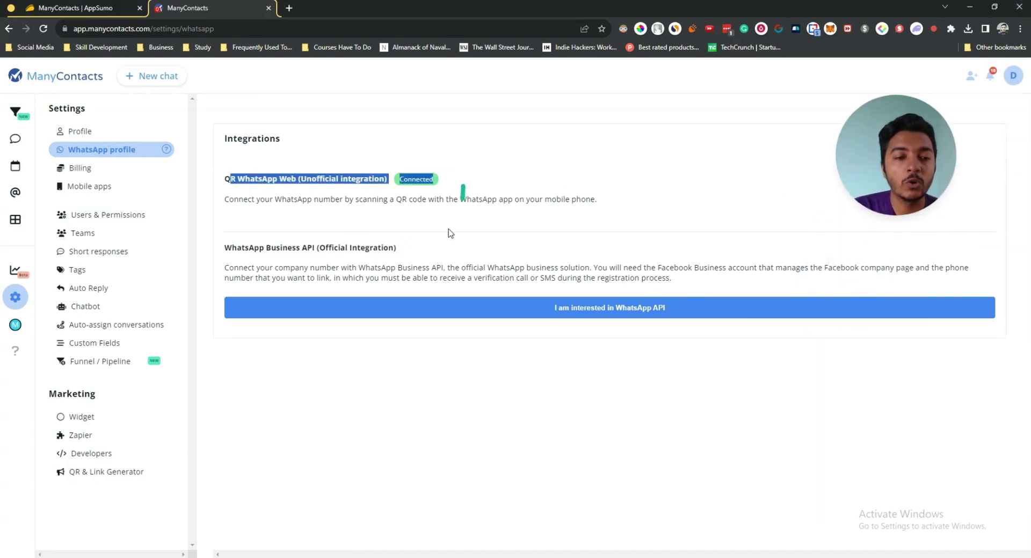
Step: Examine the WhatsApp Business API official integration and open the Mobile apps settings
click(376, 231)
drag(245, 244, 433, 247)
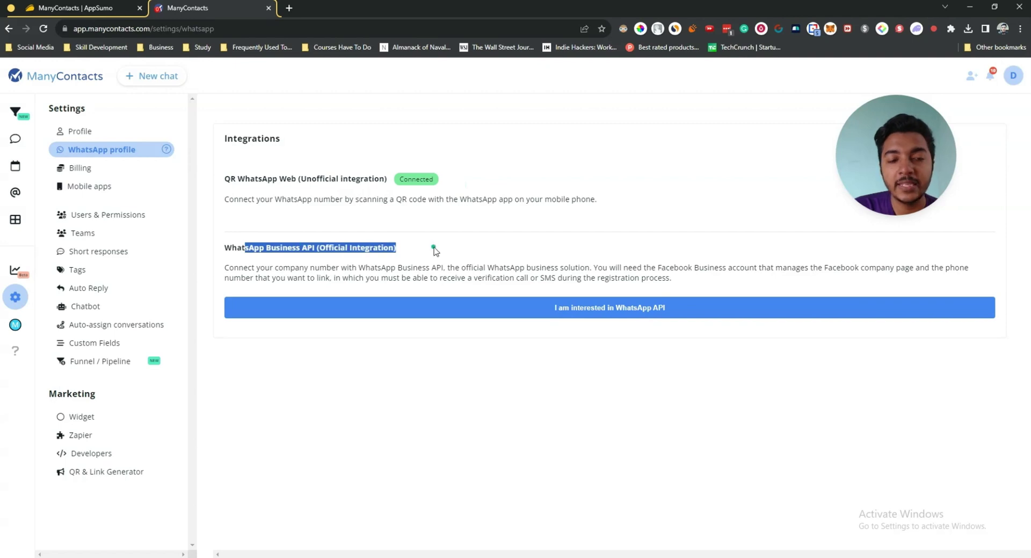
click(92, 186)
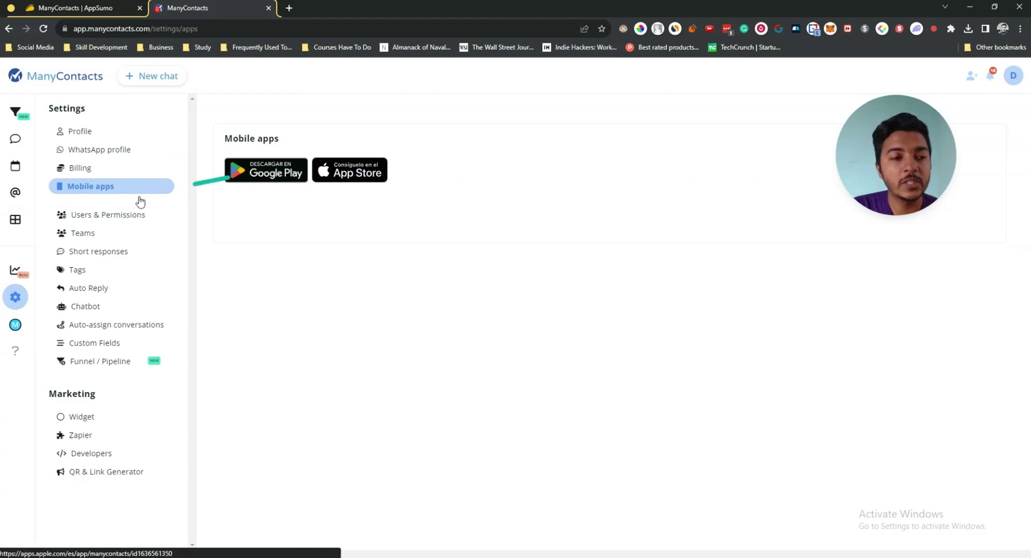
Step: Review the invitation form for a new teammate in Users & Permissions, close it, and view the Teams settings
click(111, 216)
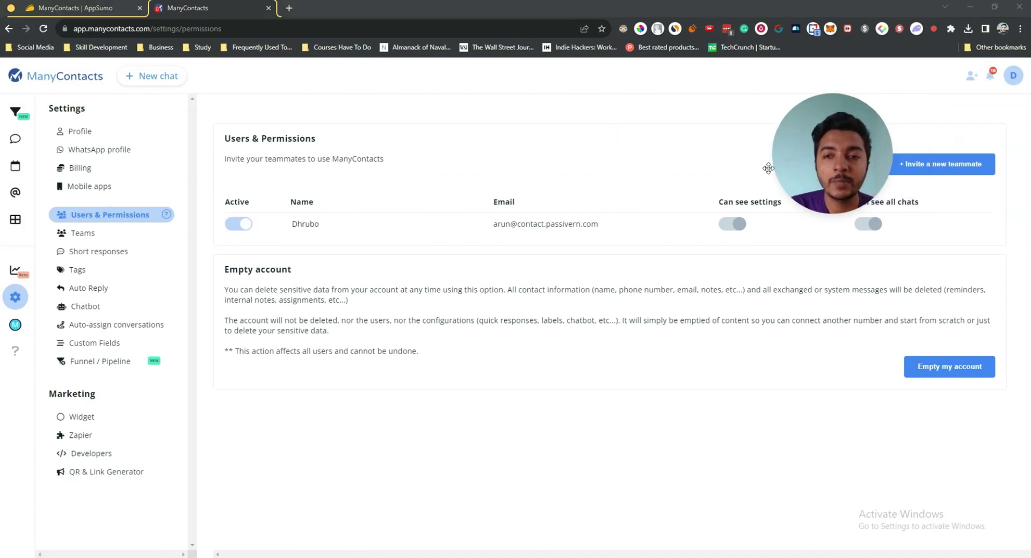
click(939, 163)
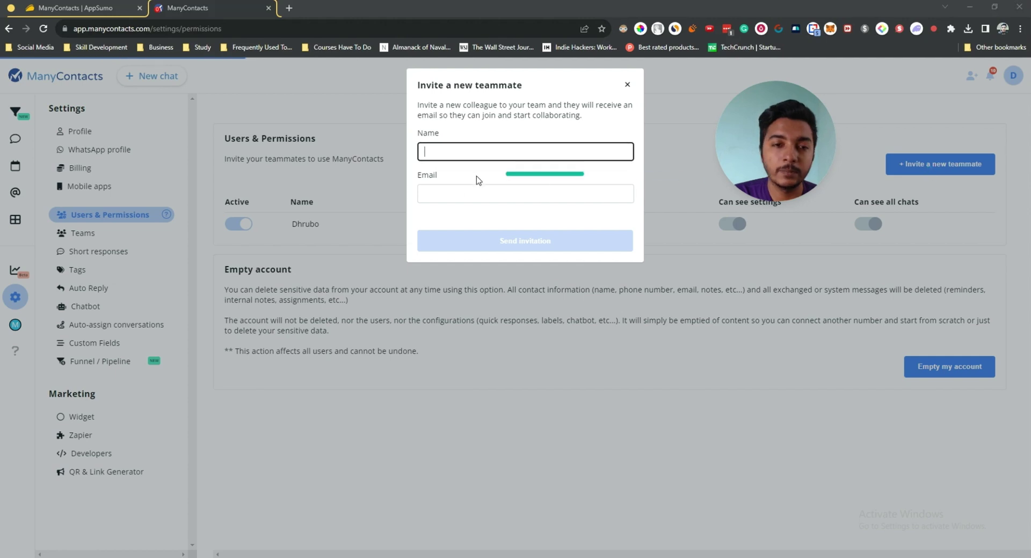
click(627, 85)
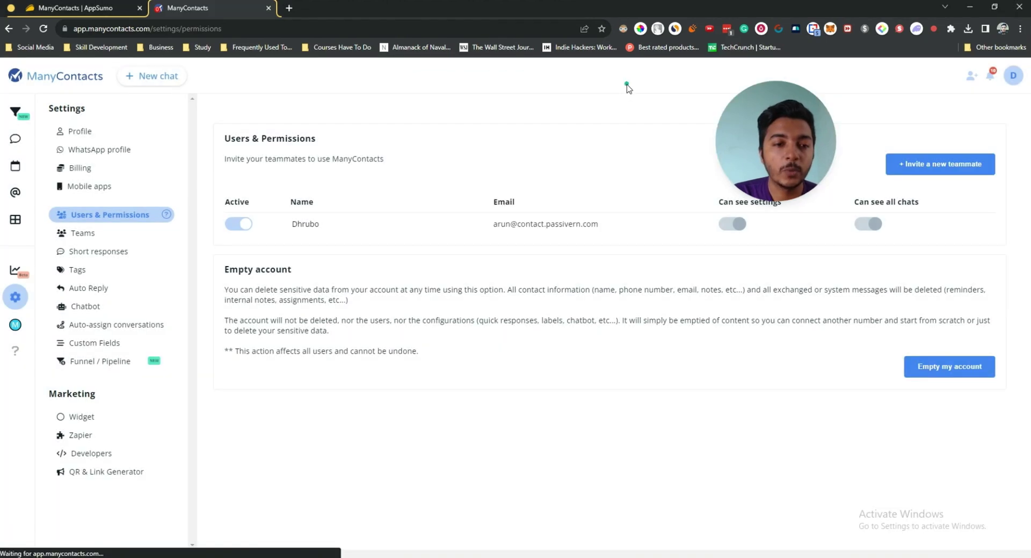
click(106, 237)
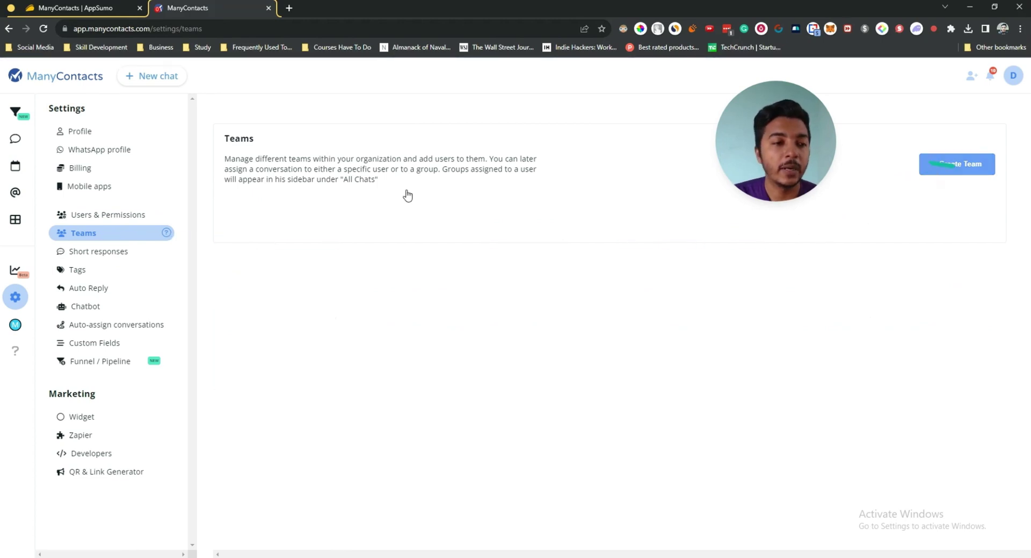
Step: Open the Short responses settings and examine the "/" template instructions and the "answer" response title
click(124, 257)
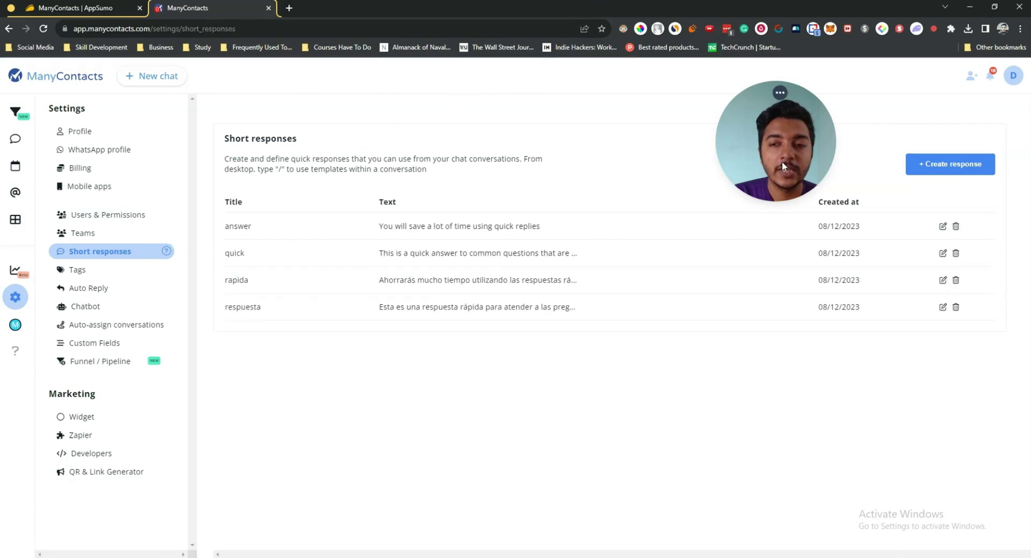
drag(782, 163, 673, 136)
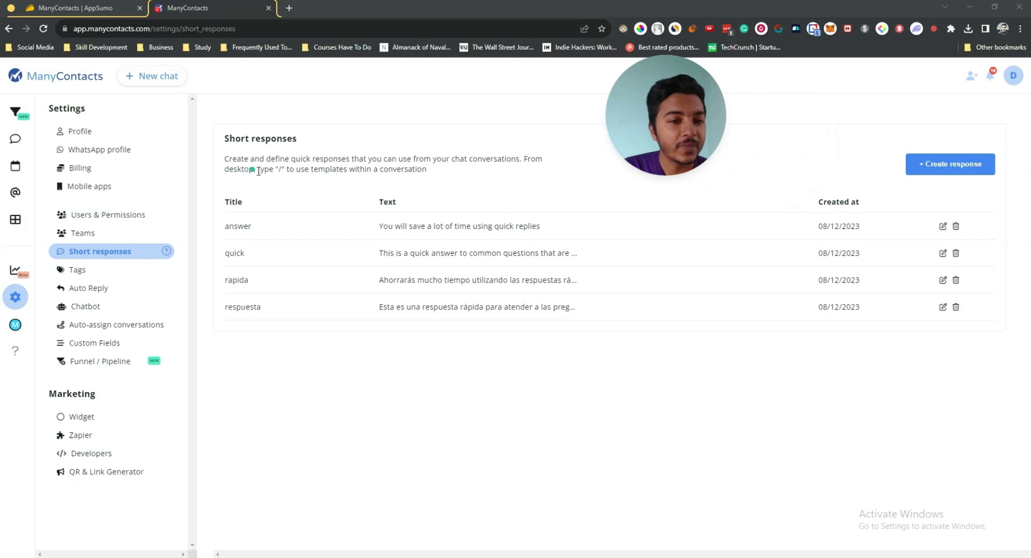
drag(259, 171, 433, 174)
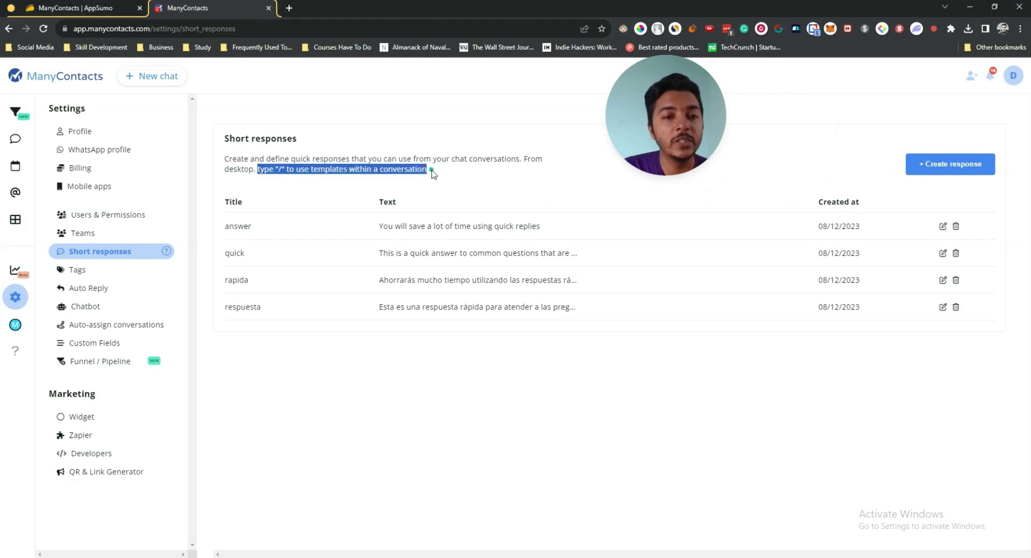
drag(229, 224, 254, 281)
click(243, 230)
right_click(243, 230)
click(260, 237)
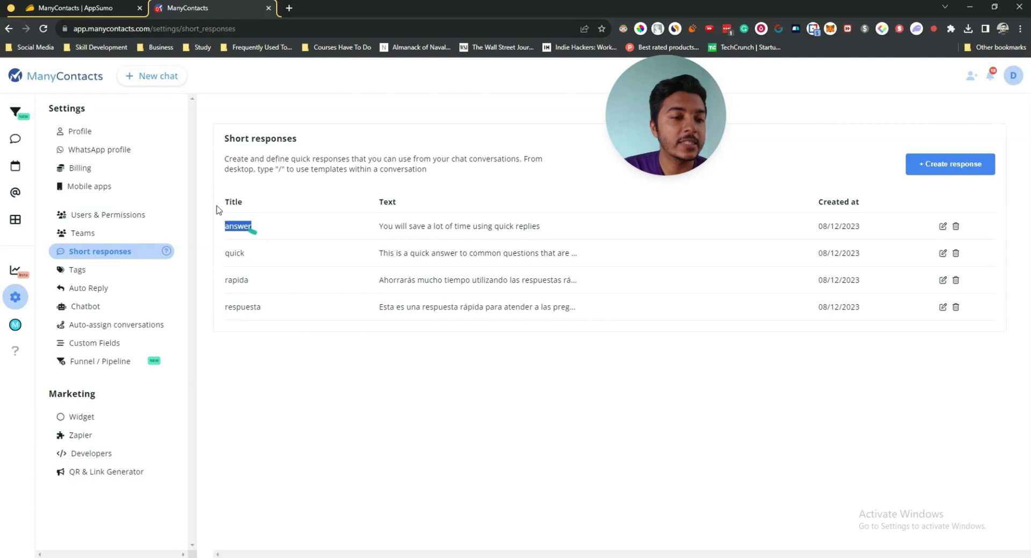
Step: Send the "answer" quick response in the Demo Event contact's conversation using the "/" template shortcut
click(16, 139)
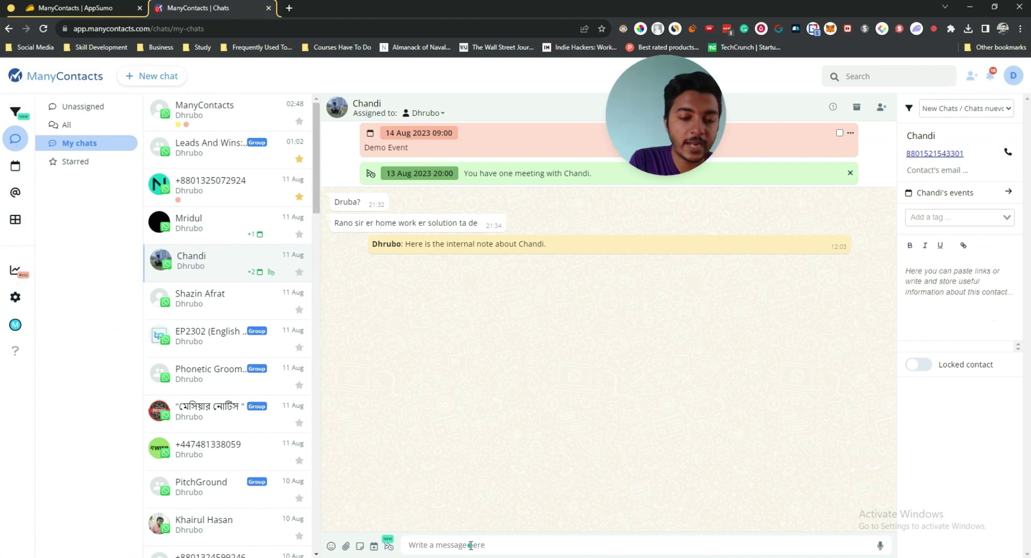
text(/ans)
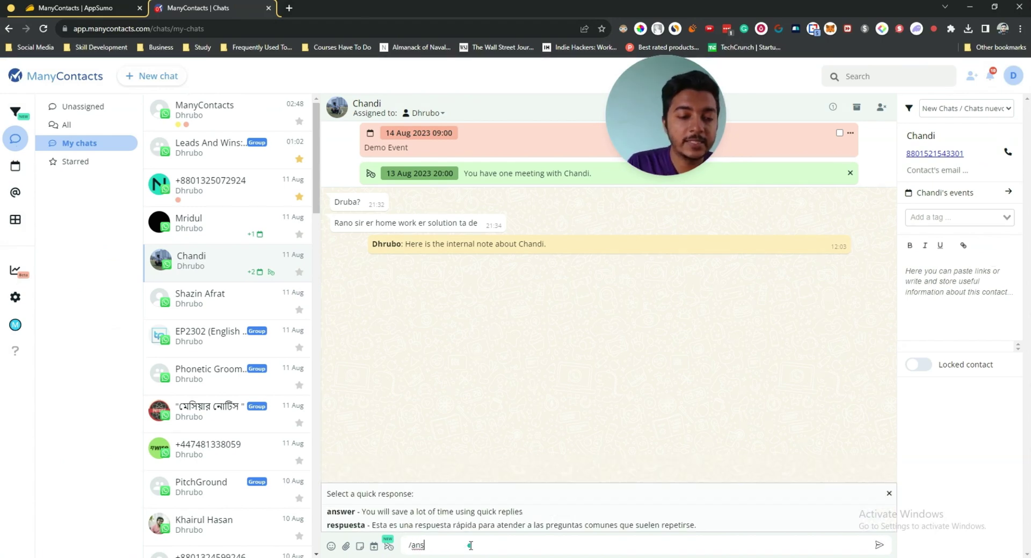
key(BackSpace)
key(BackSpace)
key(BackSpace)
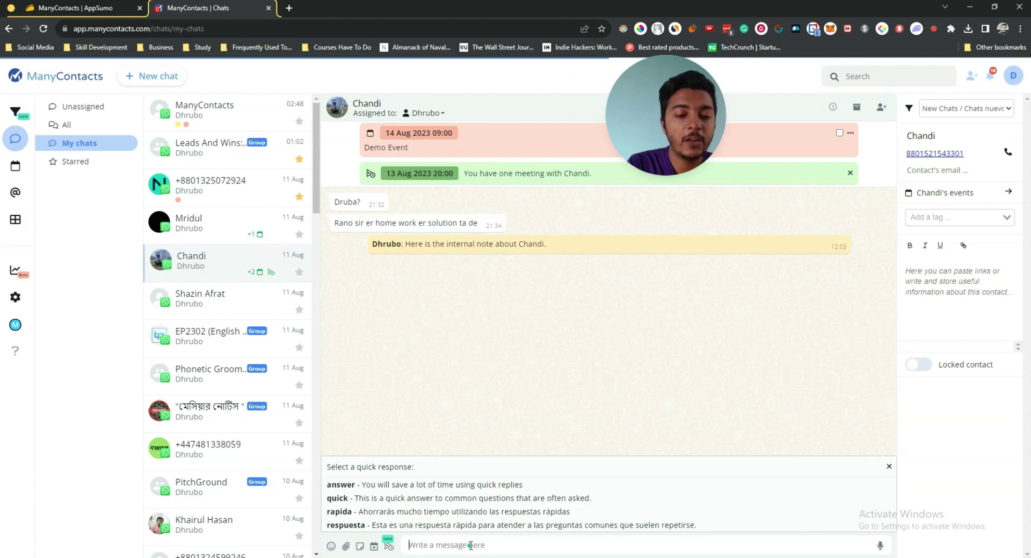
text(/)
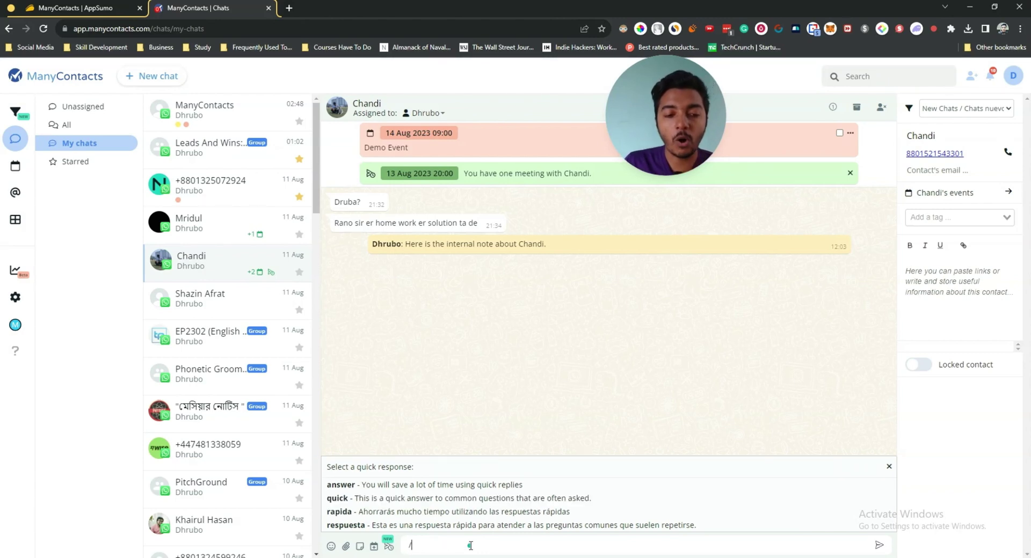
click(399, 487)
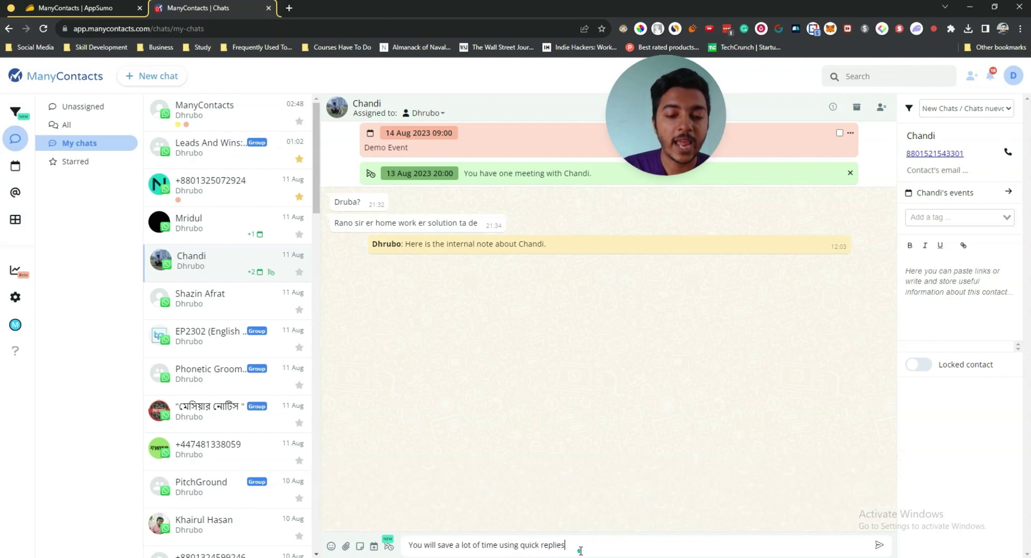
key(Return)
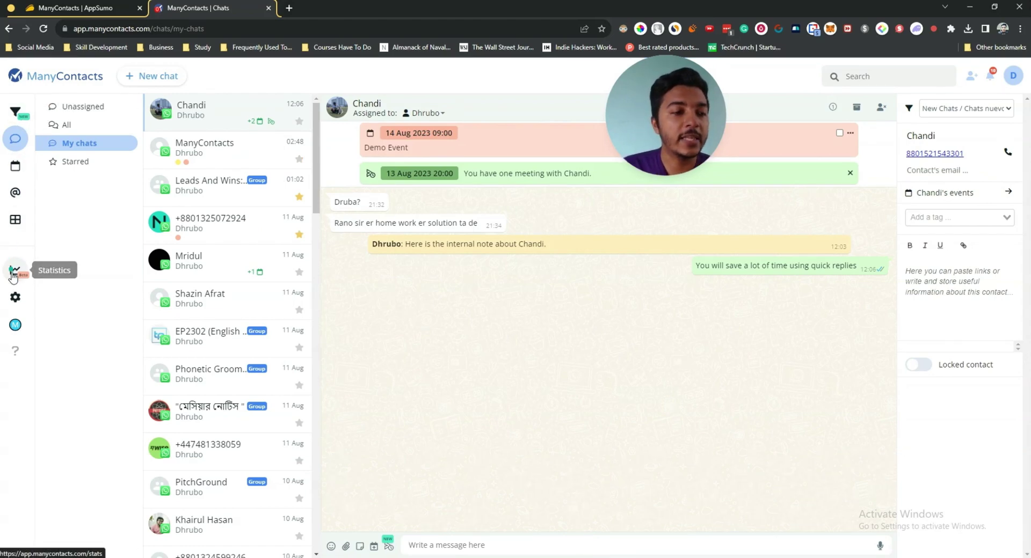
Step: Create a short response titled "test1" with the pasted ManyContacts text beginning "Give superpowers to your WhatsApp." and save it
click(15, 299)
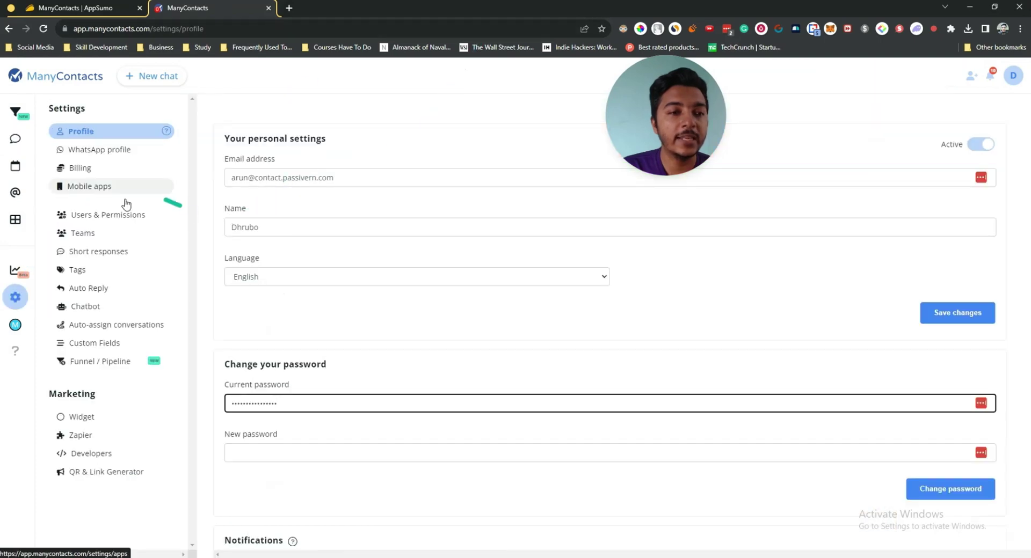
click(103, 252)
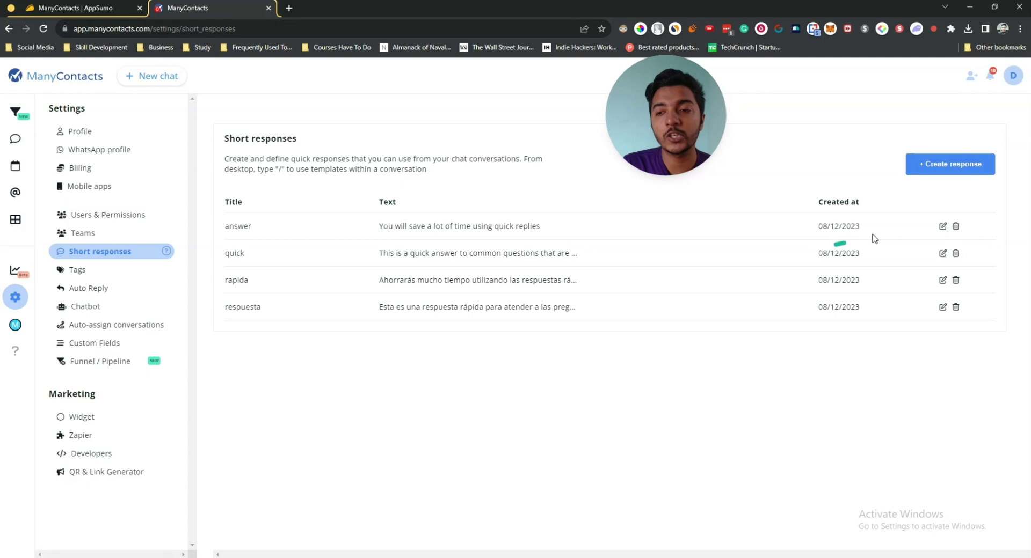
click(950, 165)
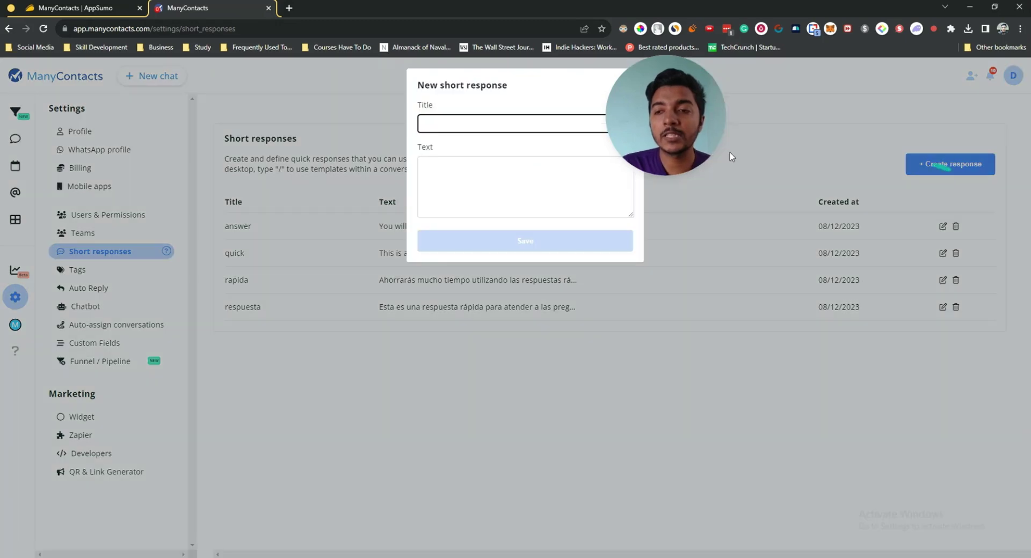
click(511, 126)
text(test1)
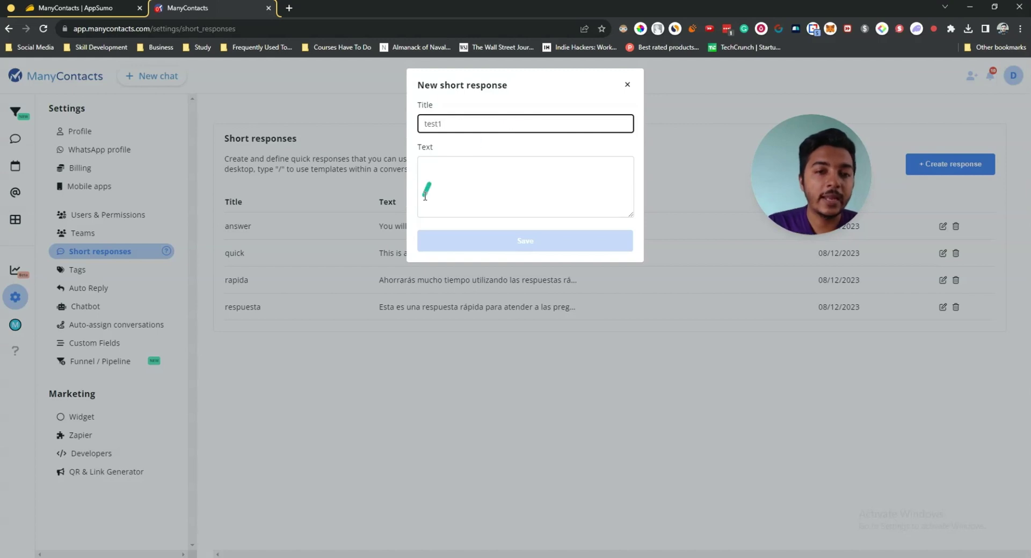
click(439, 192)
text(answer)
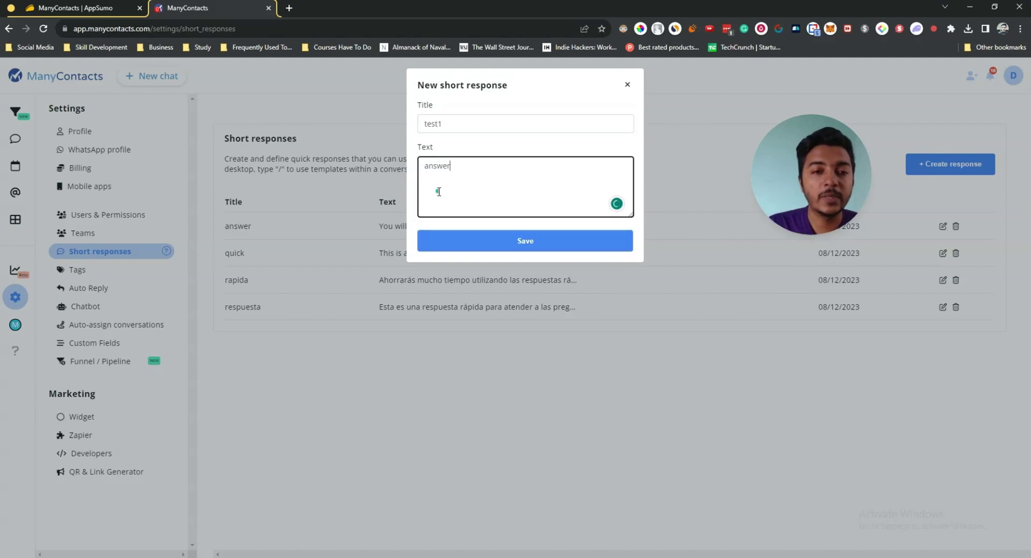
key(ctrl+v)
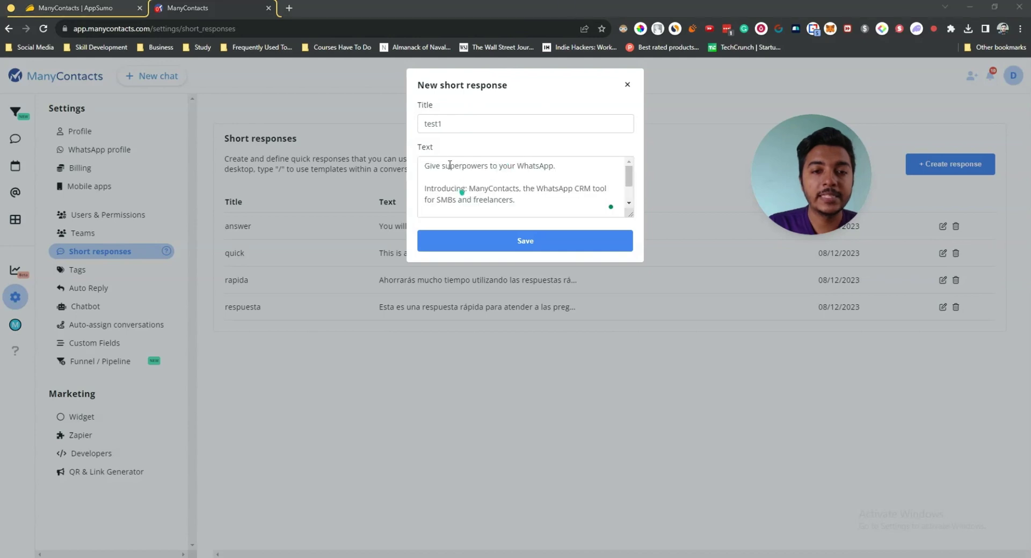
click(529, 246)
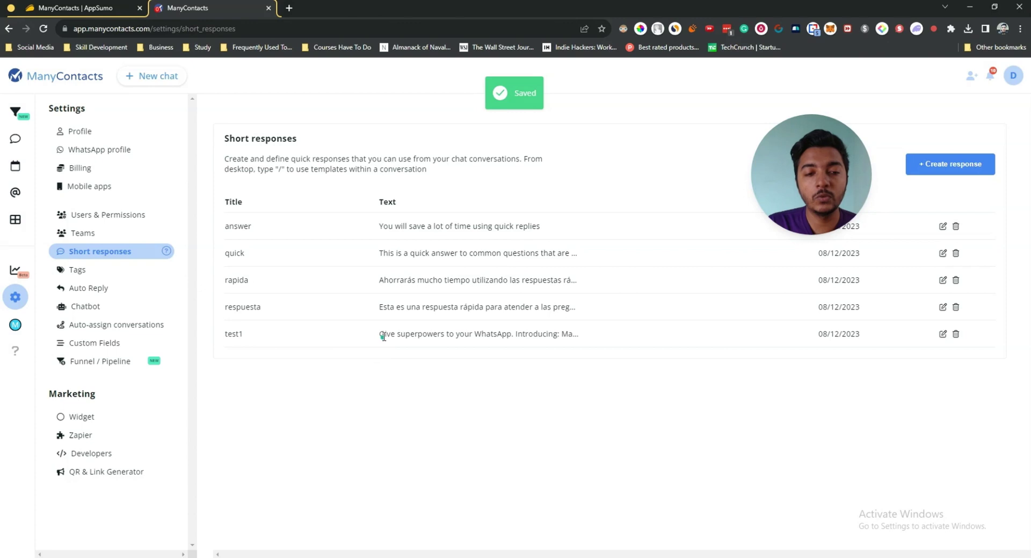
Step: Examine the text of the test1 short response and review the Tags settings
drag(379, 334, 532, 352)
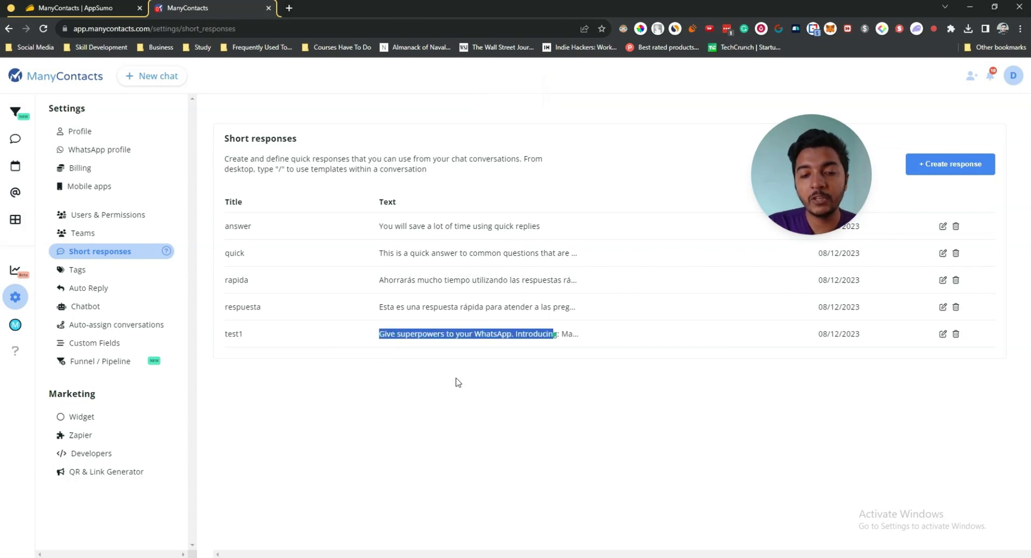
click(423, 391)
click(299, 361)
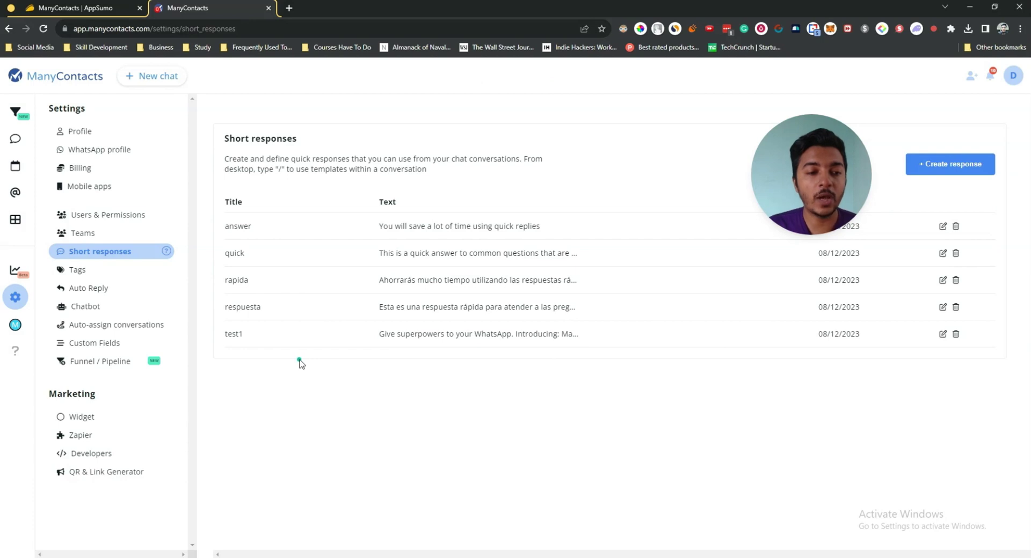
drag(385, 335, 535, 334)
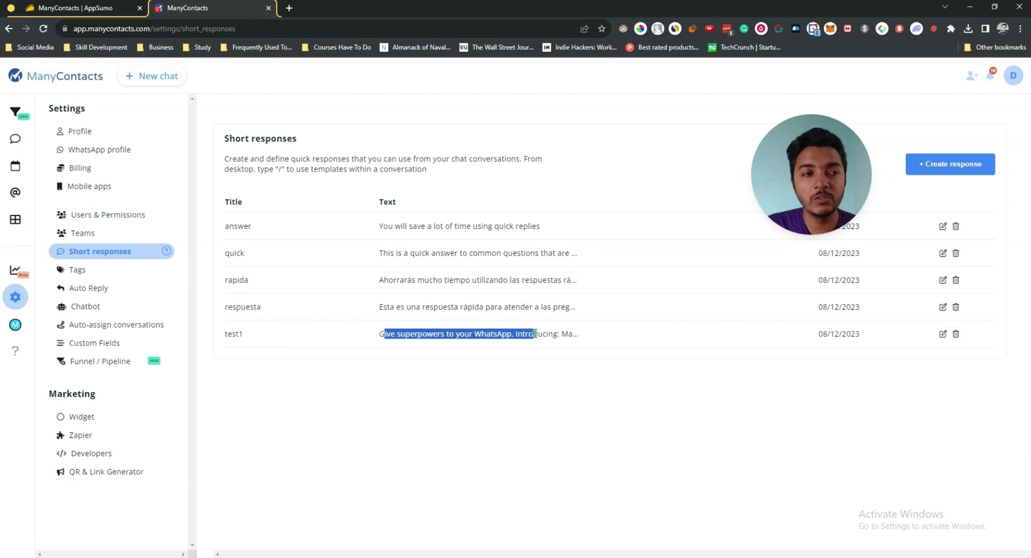
click(117, 271)
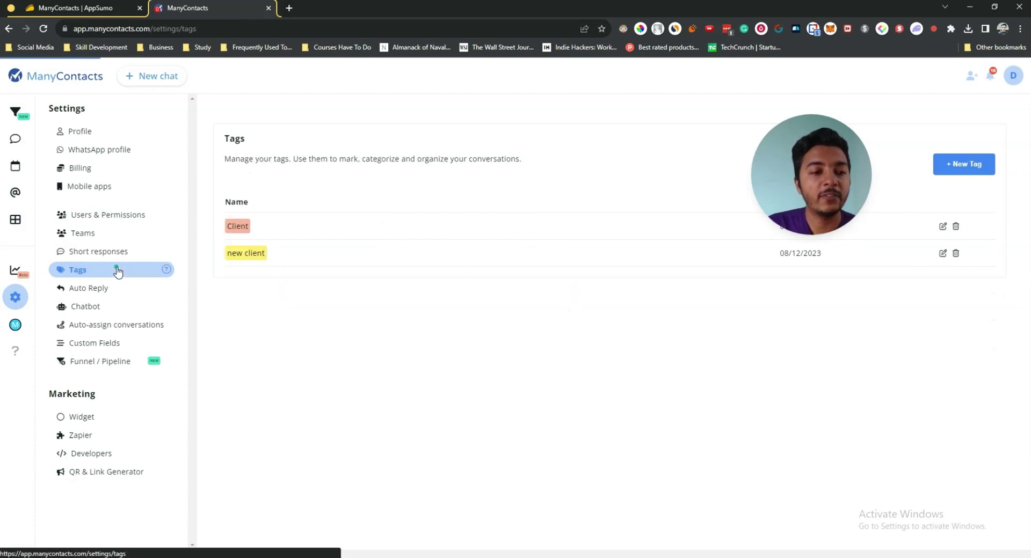
drag(778, 196, 754, 120)
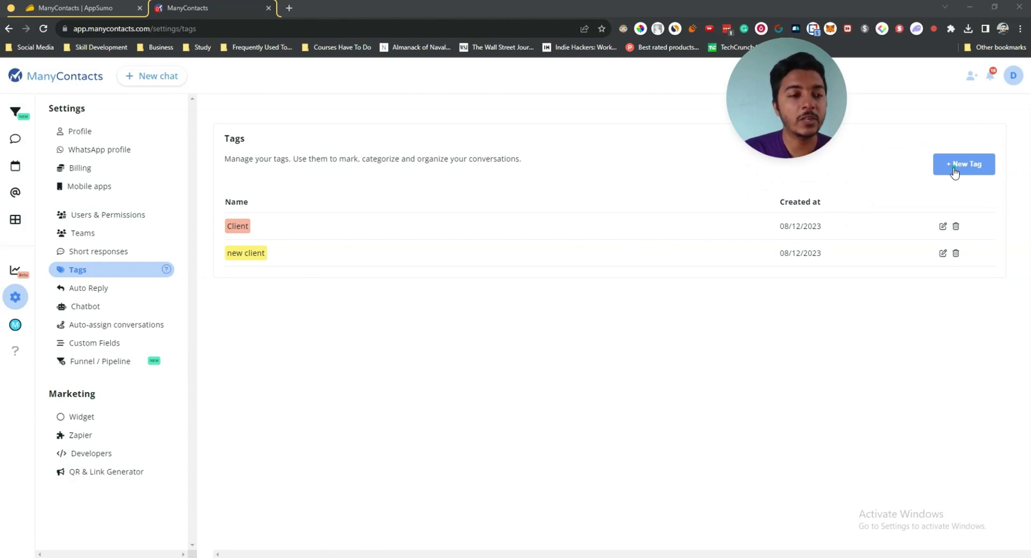
Step: In the Auto Reply settings, enable the welcome, close and absence from working hours messages and examine their options
click(91, 289)
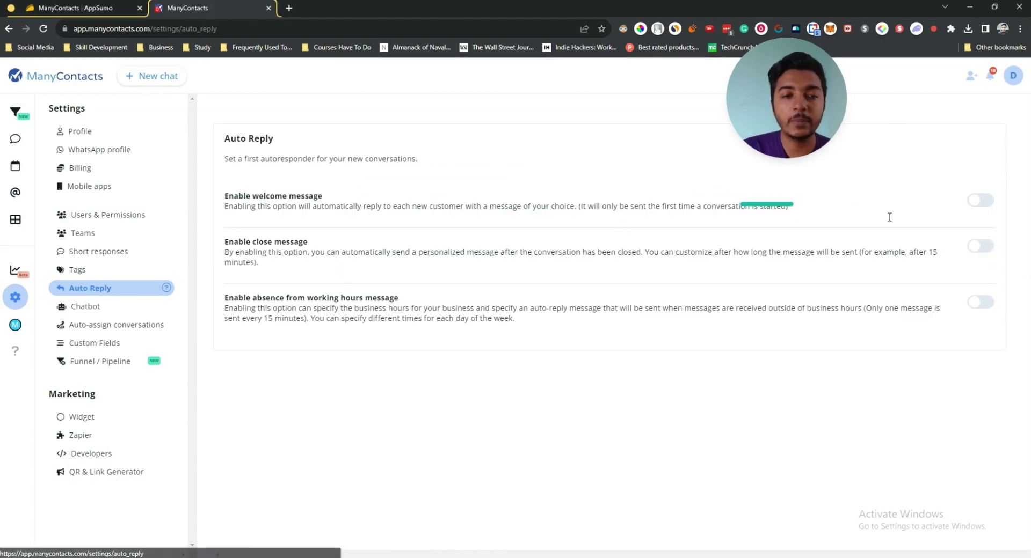
click(986, 202)
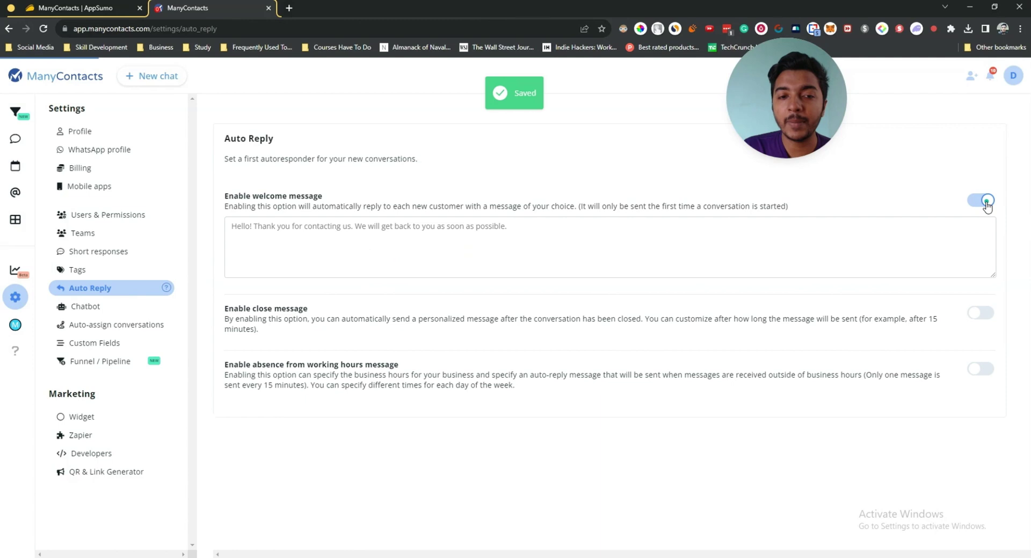
click(304, 236)
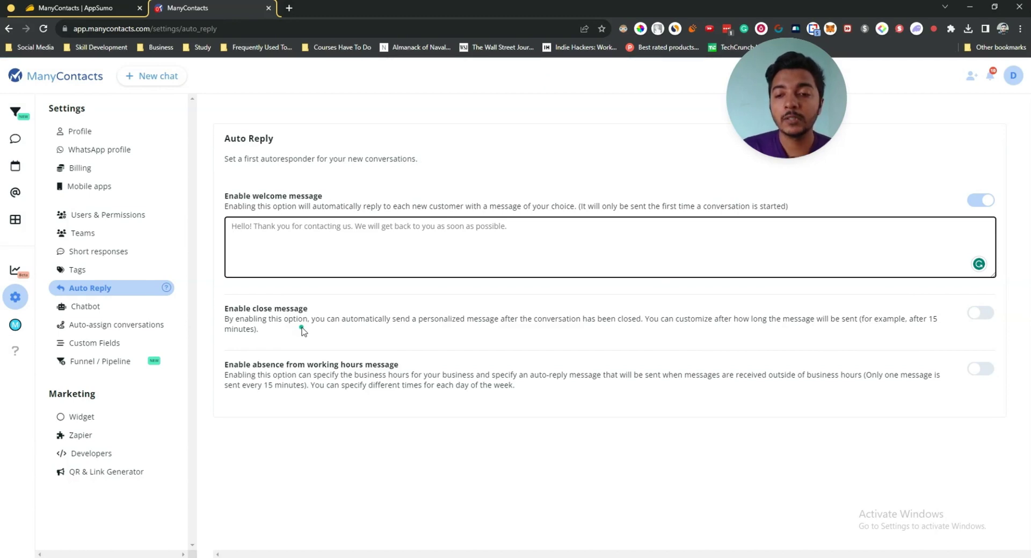
click(976, 315)
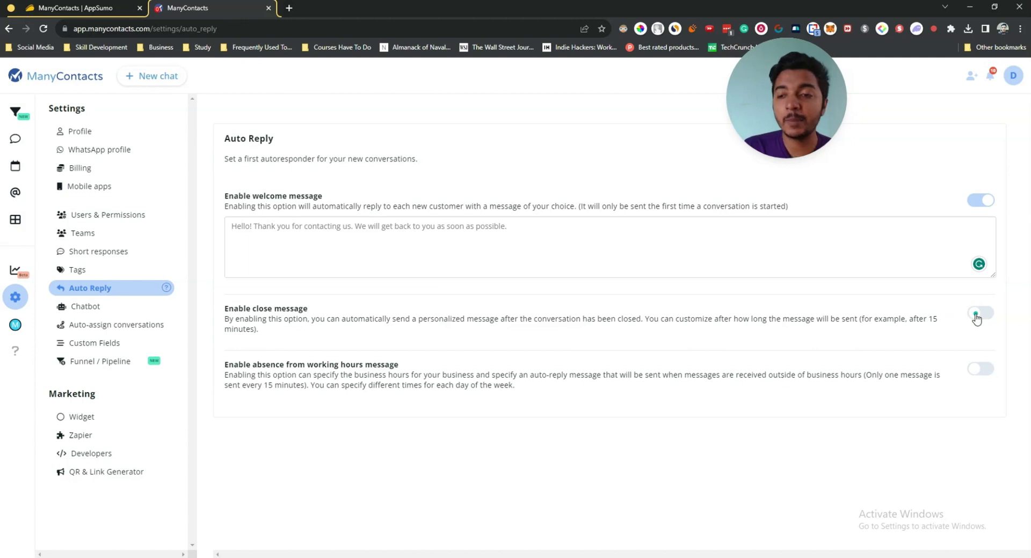
click(274, 344)
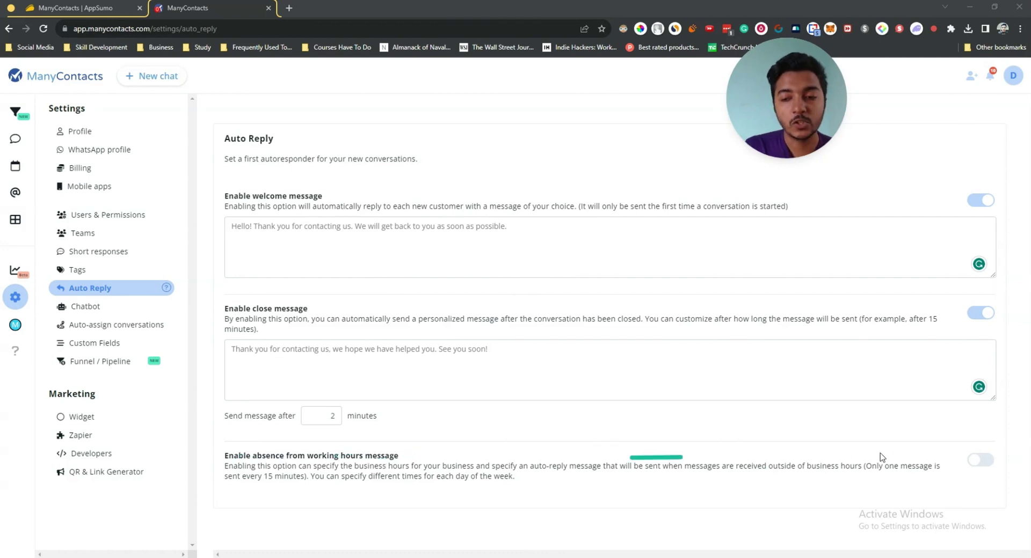
click(980, 460)
scroll(975, 465, down, 1)
scroll(975, 465, down, 3)
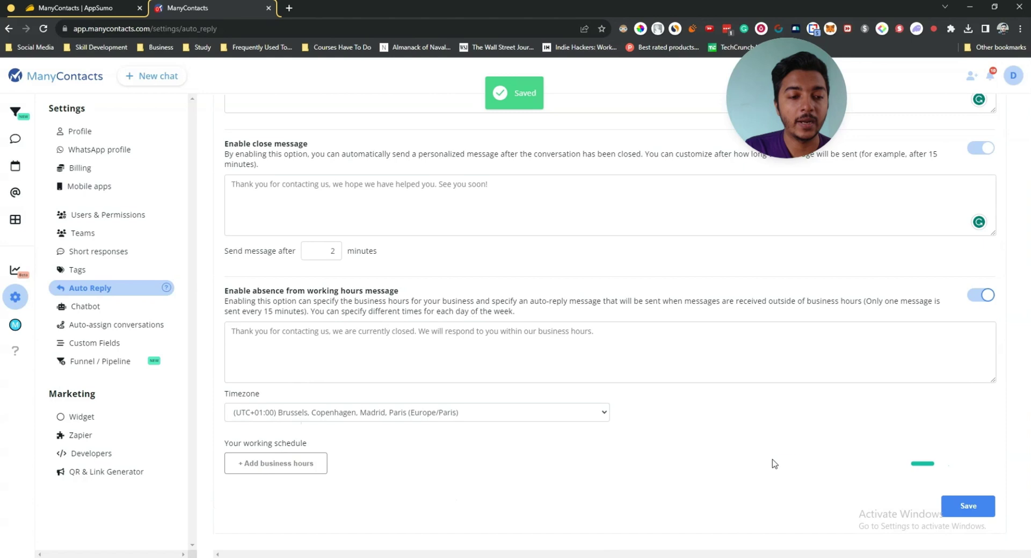
Step: Disable the welcome, close and absence from working hours auto-reply messages
scroll(354, 403, up, 3)
click(982, 197)
click(989, 245)
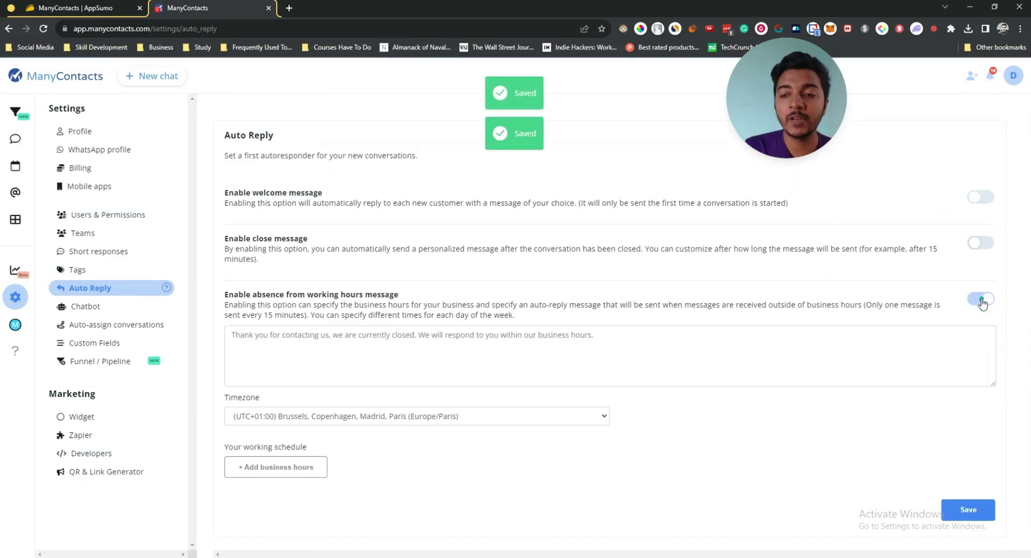
click(981, 301)
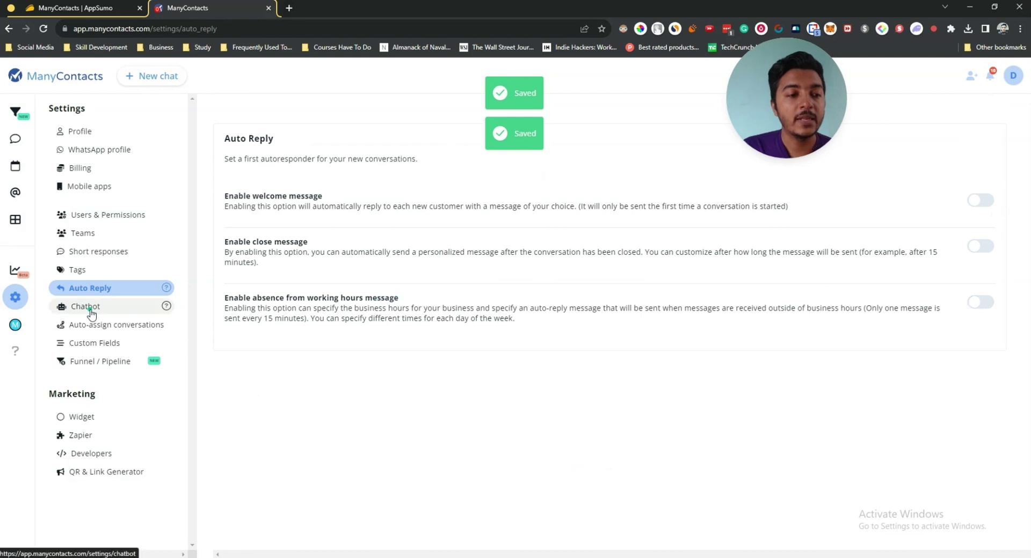